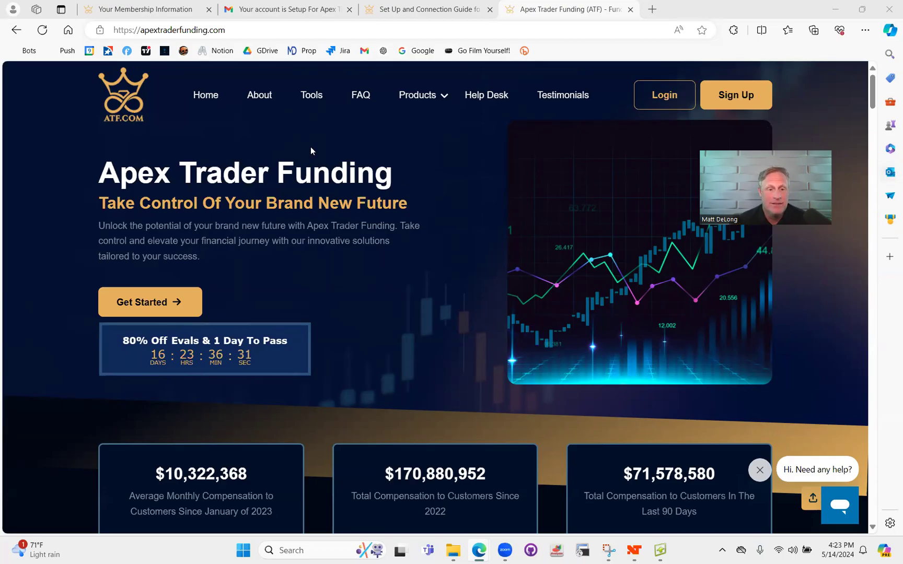
Scroll to Select Your Rithmic Plan and page the carousel from the 50K–100K plans to 25K.
left_click_drag(142, 183, 374, 177)
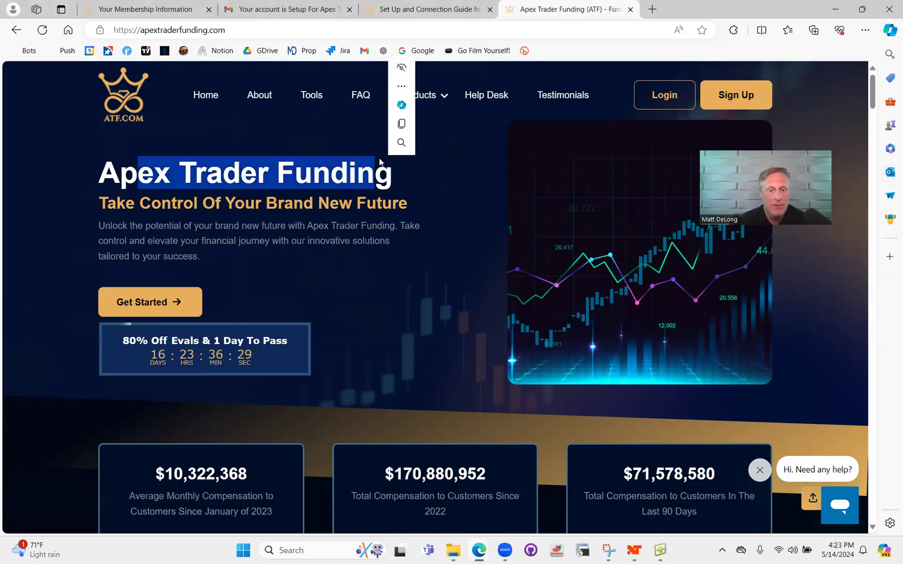
left_click(422, 194)
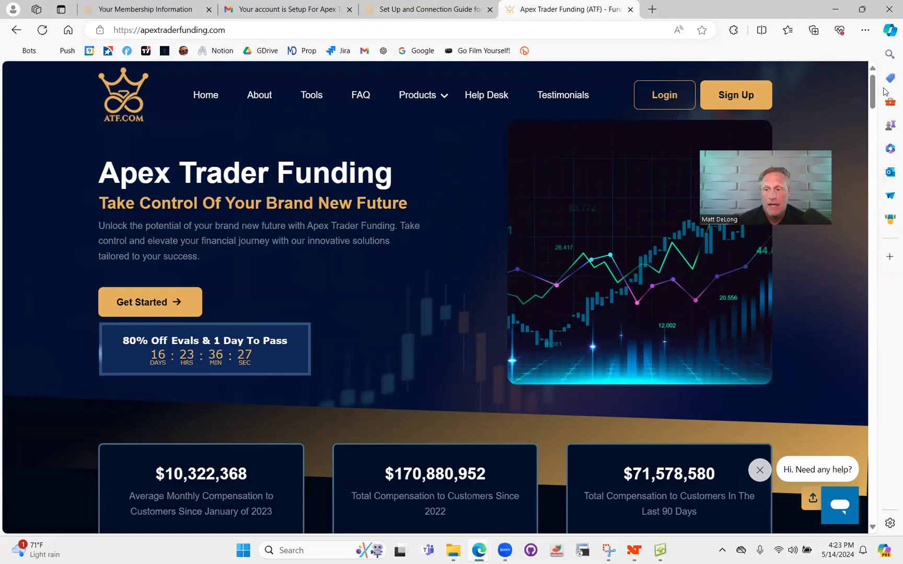
scroll(875, 121, "down", 10)
left_click_drag(876, 148, 872, 273)
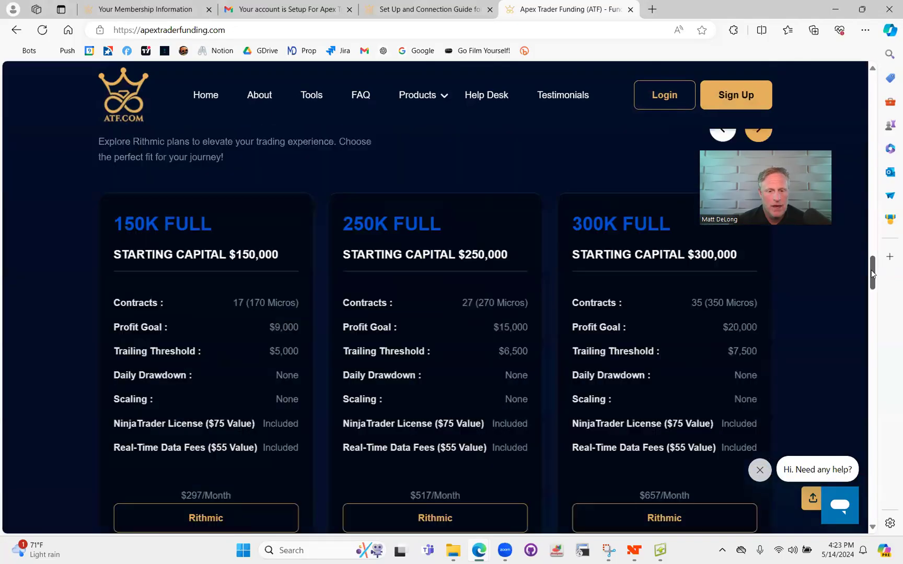
left_click_drag(202, 292, 463, 322)
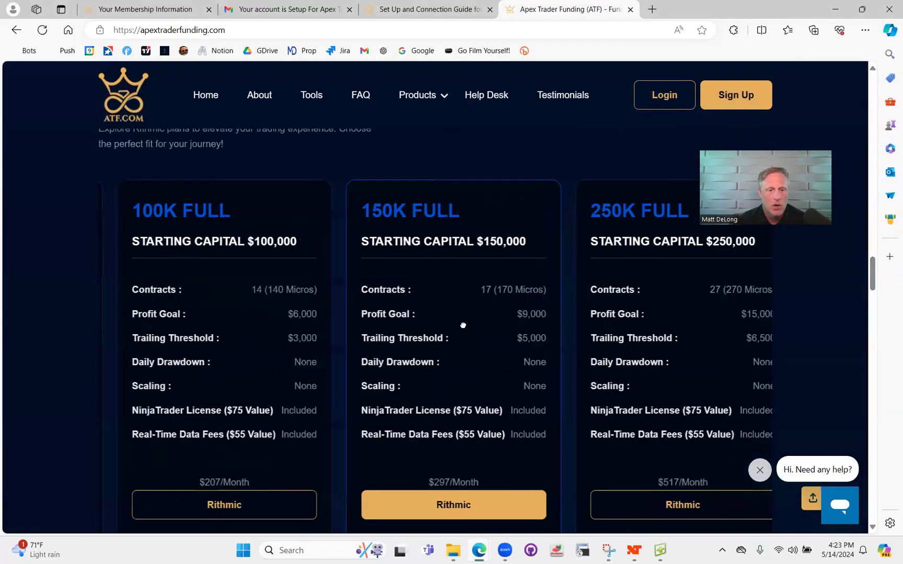
left_click_drag(321, 340, 596, 355)
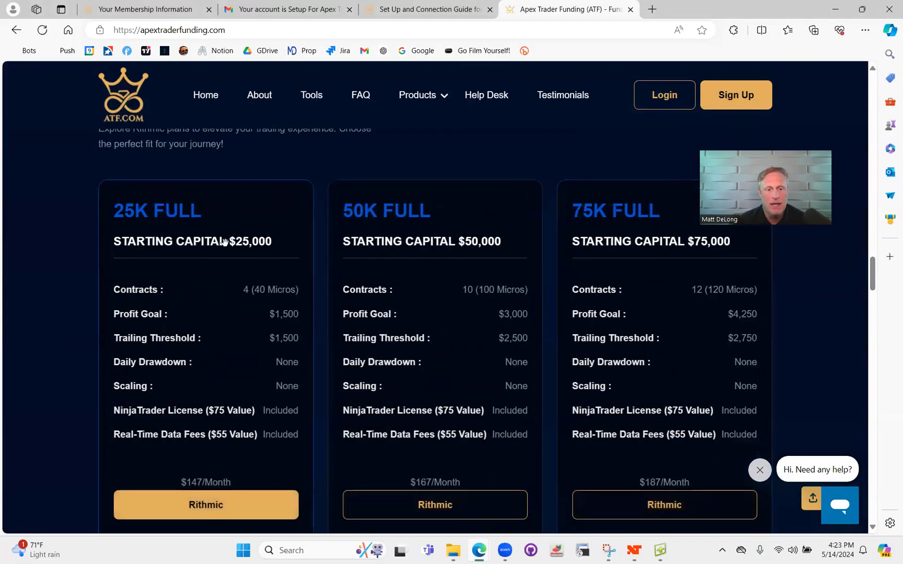
left_click_drag(875, 276, 874, 259)
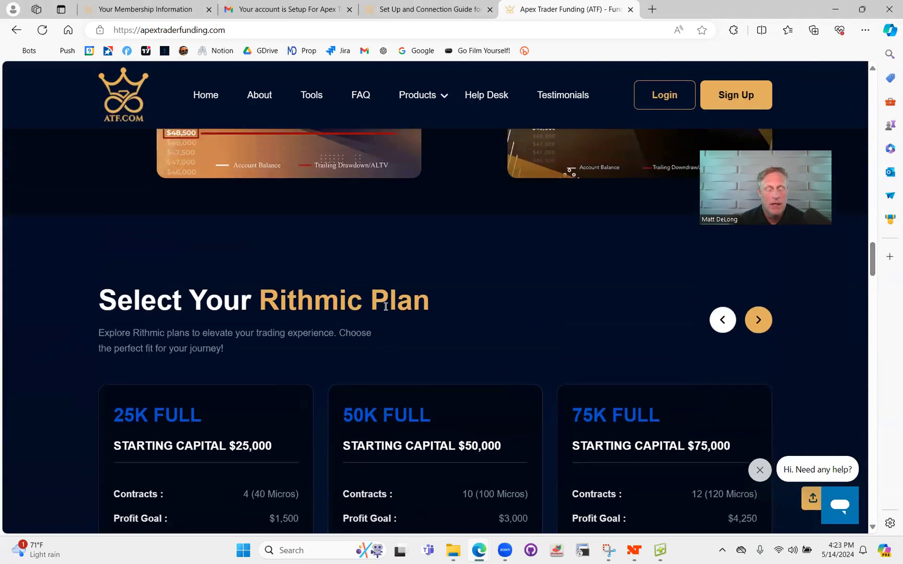
Scroll back up to the 80% Off Evals headline, then switch to the Gmail setup email.
left_click_drag(428, 307, 267, 302)
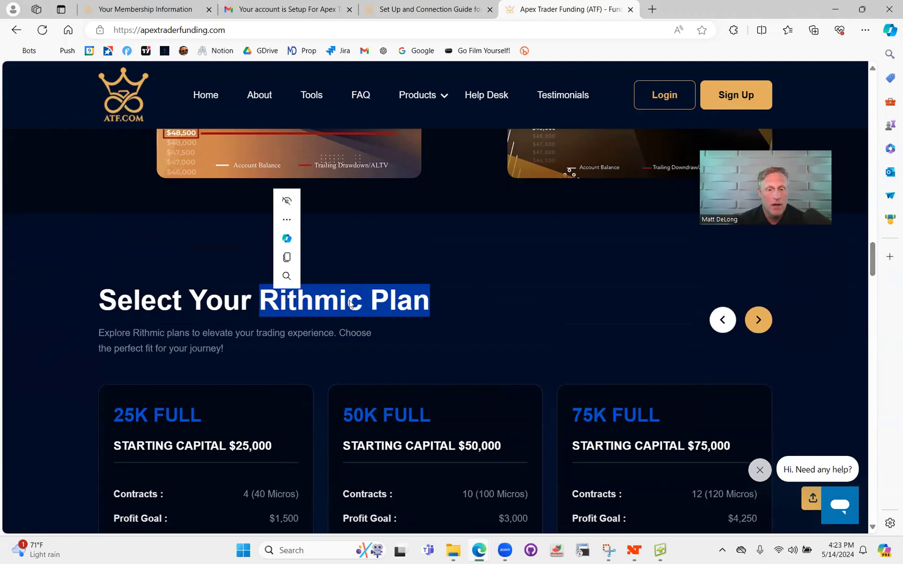
left_click(494, 324)
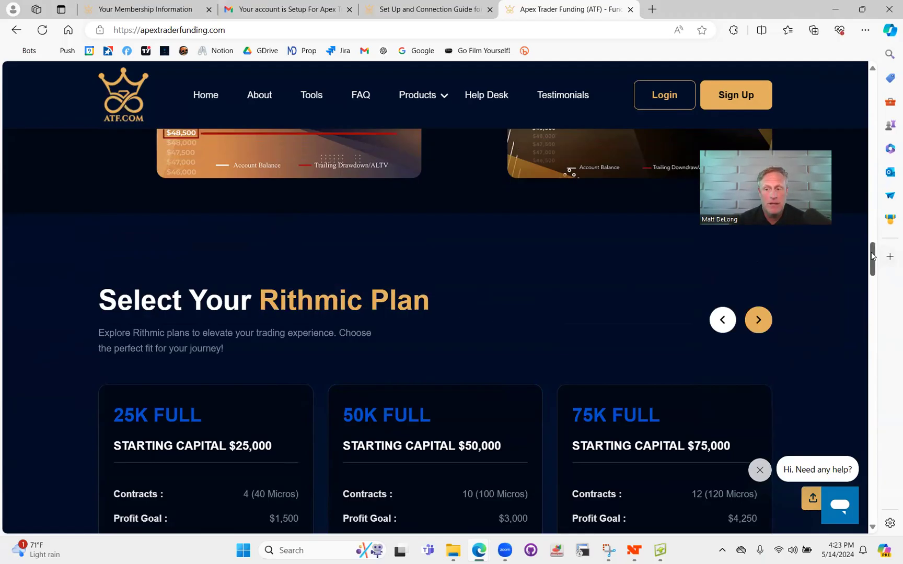
left_click_drag(873, 256, 873, 272)
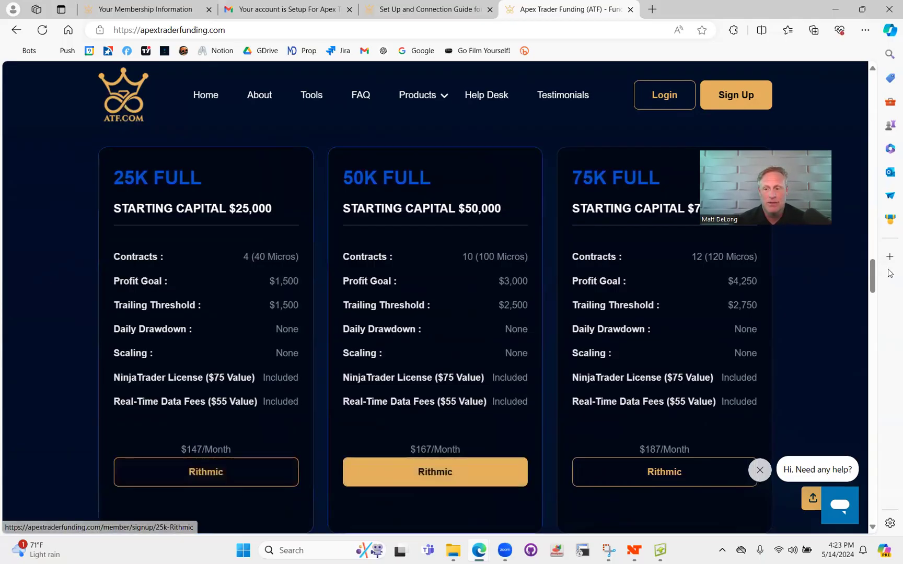
left_click_drag(871, 277, 876, 85)
left_click_drag(122, 341, 285, 381)
left_click(324, 386)
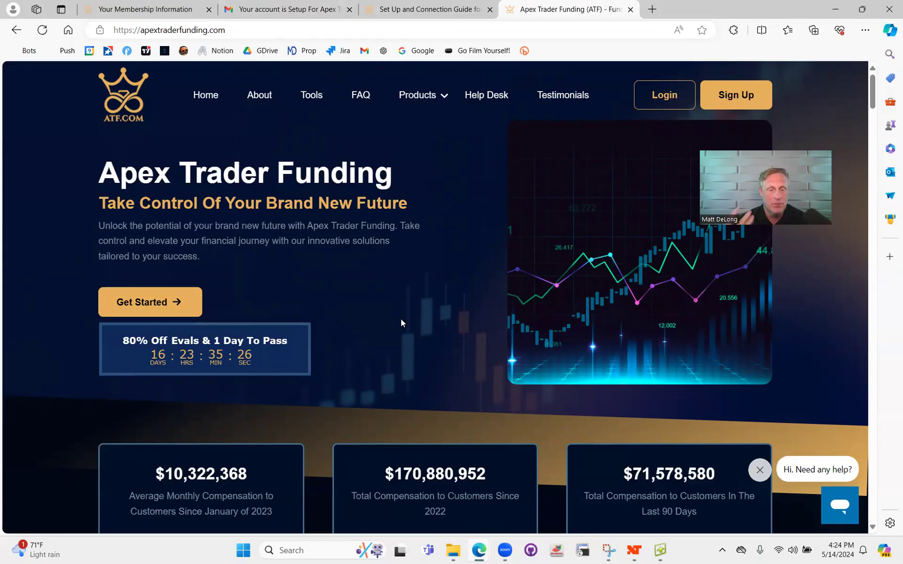
left_click(292, 9)
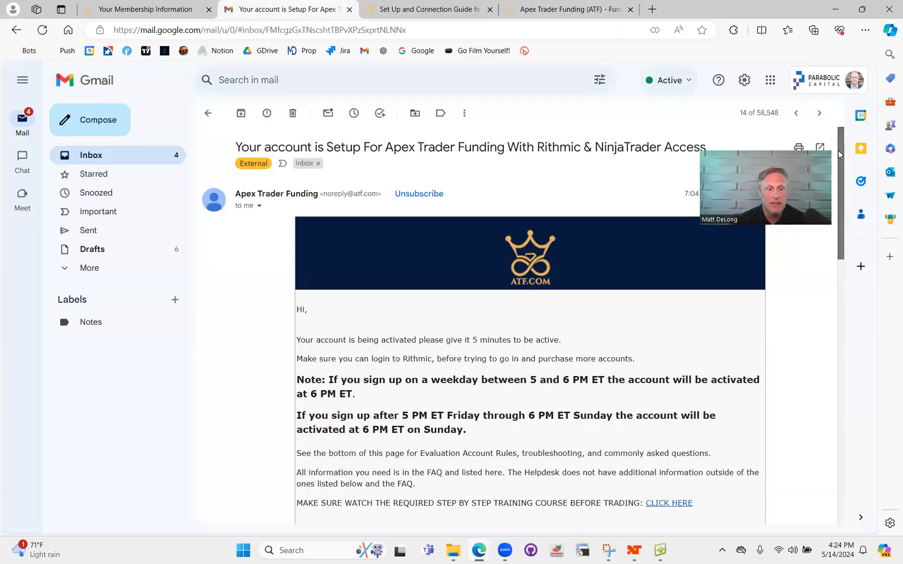
Scroll the Apex email down to the setup link and license key, then go to the connection guide.
left_click_drag(838, 151, 838, 282)
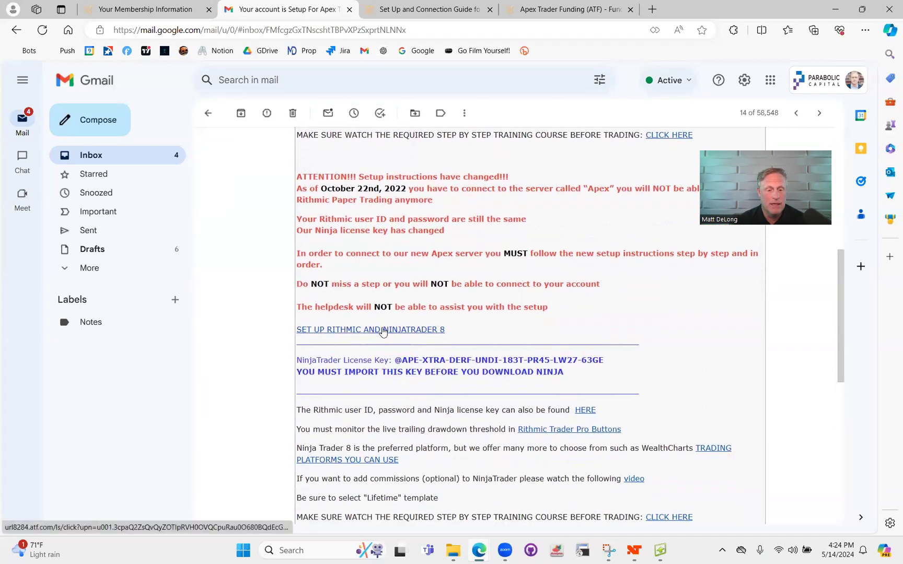
left_click(422, 9)
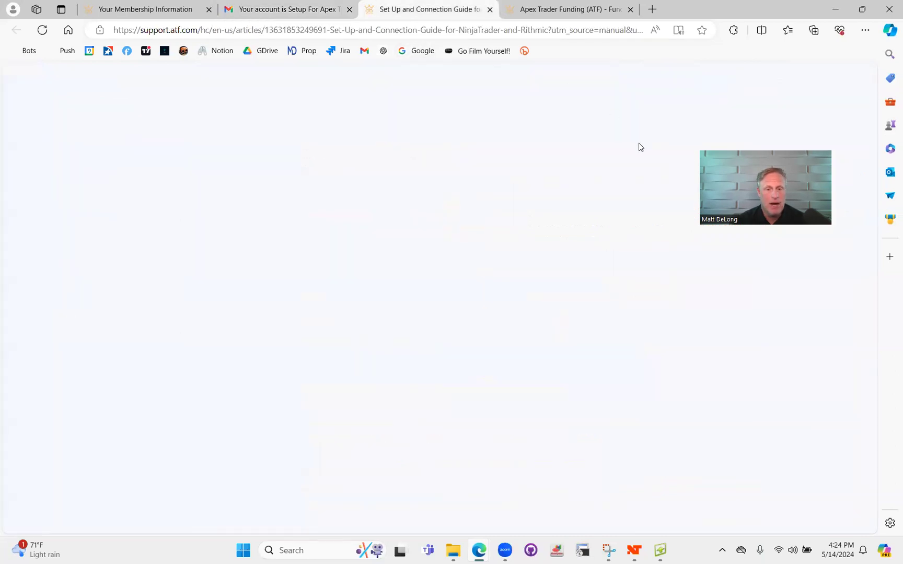
Scroll the guide to Rithmic RTrader Pro Settings and move the login window up and left.
left_click_drag(872, 93, 886, 57)
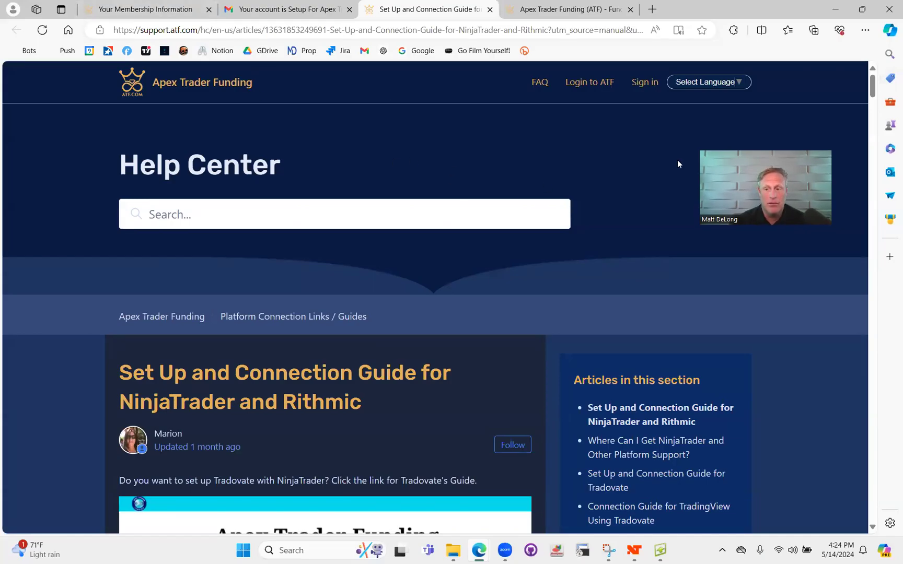
left_click_drag(874, 84, 874, 123)
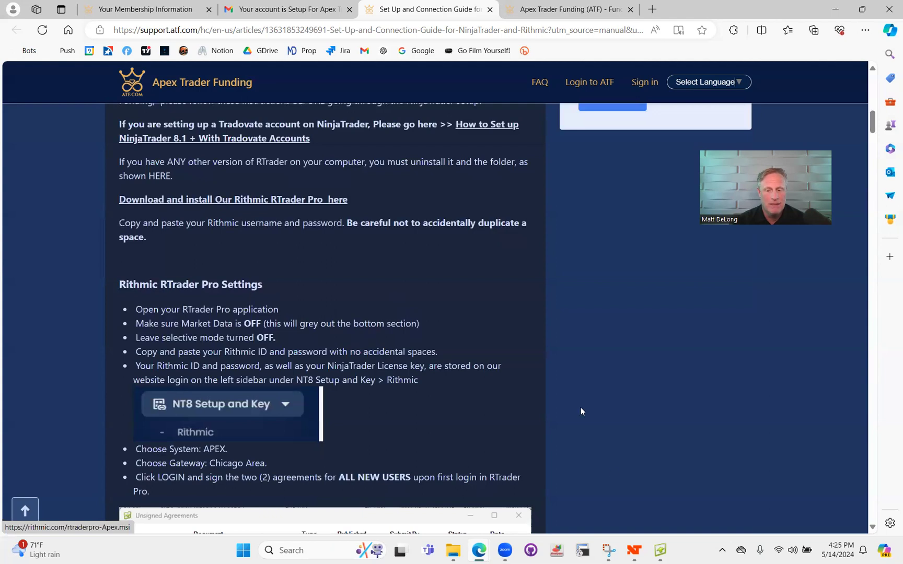
left_click_drag(466, 202, 362, 173)
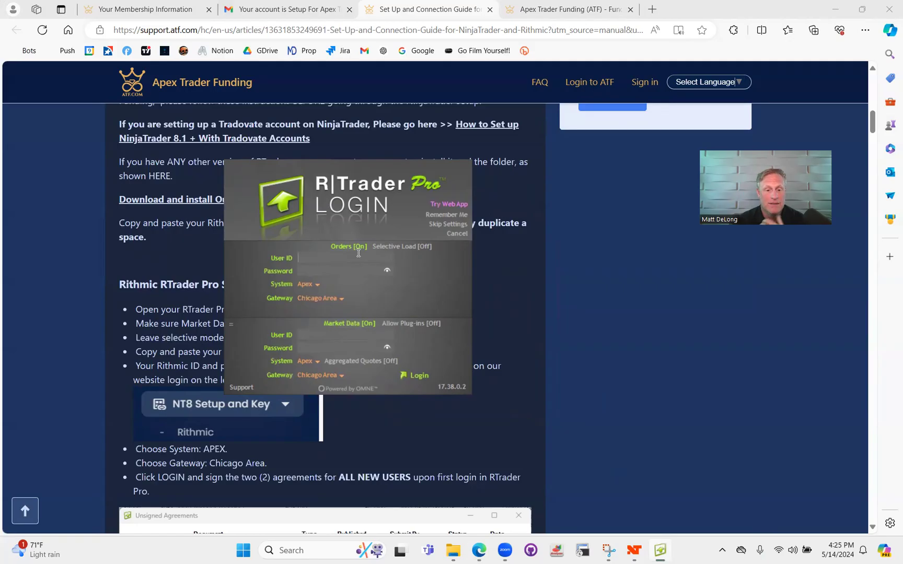
Disable Market Data in the RTrader Pro login, then bring up the Your Membership Information page.
left_click(368, 324)
left_click(483, 316)
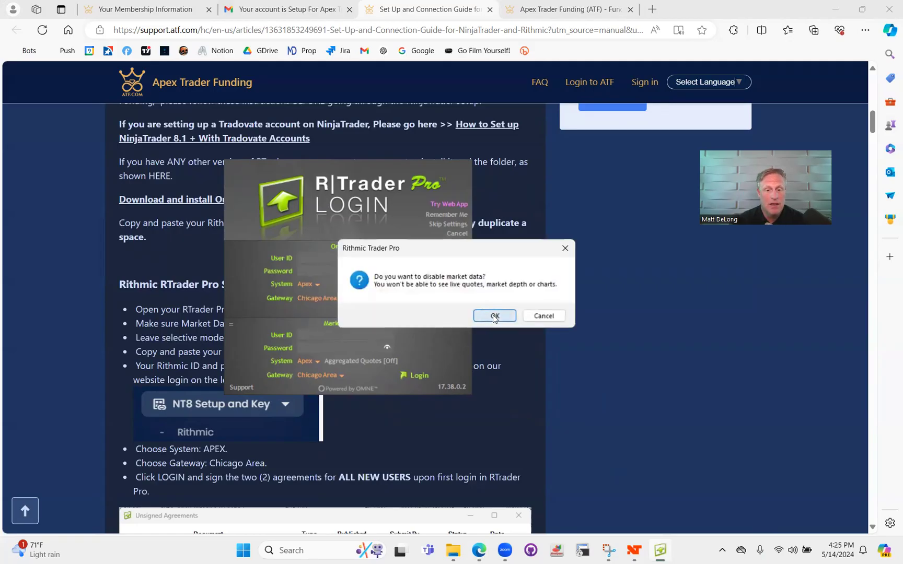
left_click(180, 13)
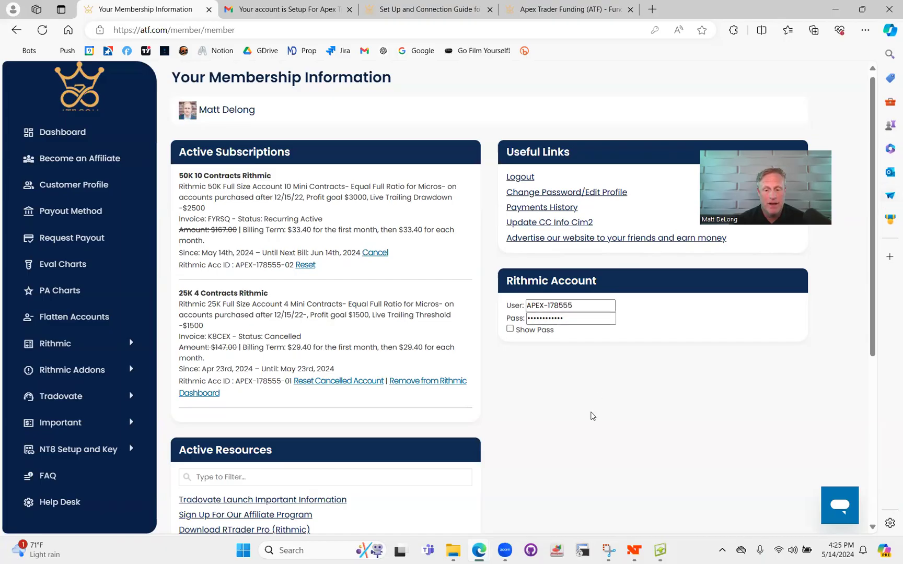
Paste the Rithmic user ID and password into RTrader Pro and log in to System Apex.
left_click(660, 550)
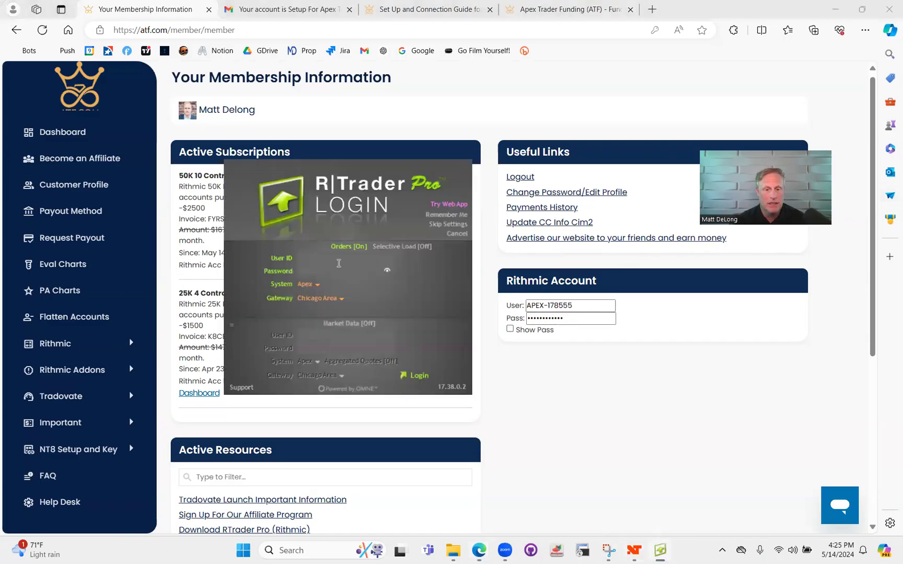
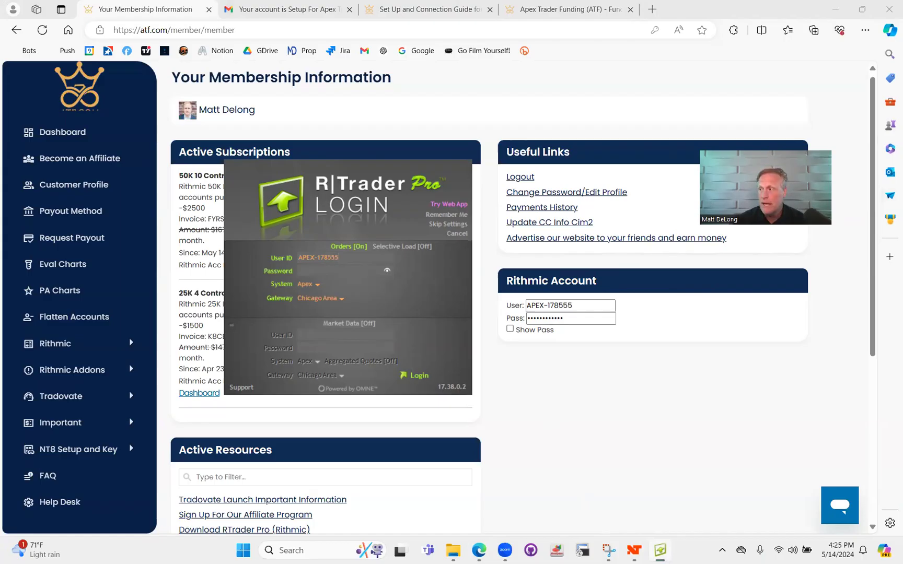
left_click(663, 550)
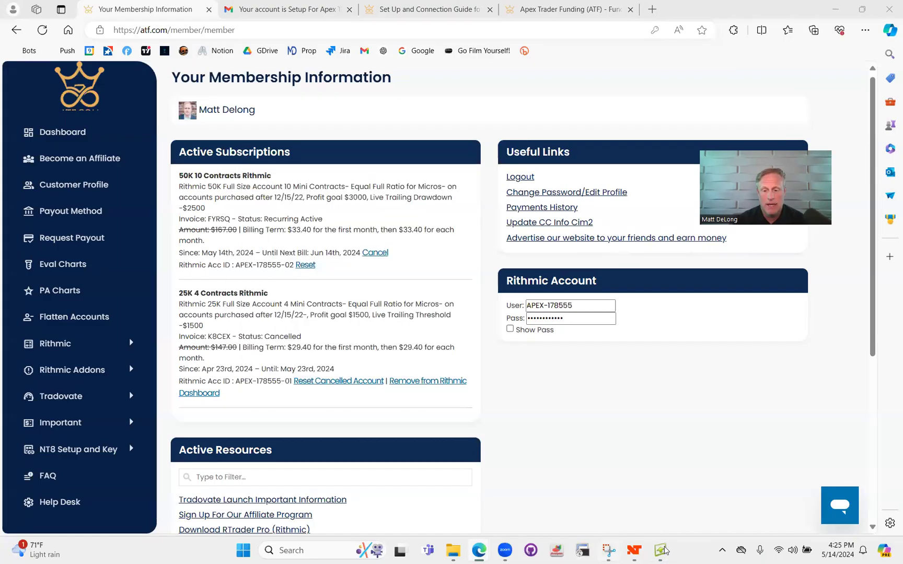
key("alt+Tab")
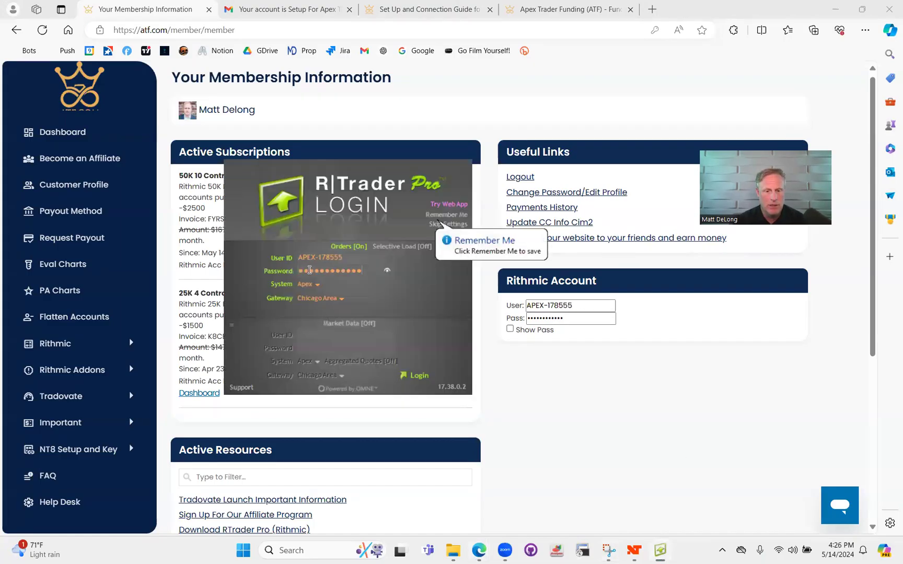
left_click(418, 375)
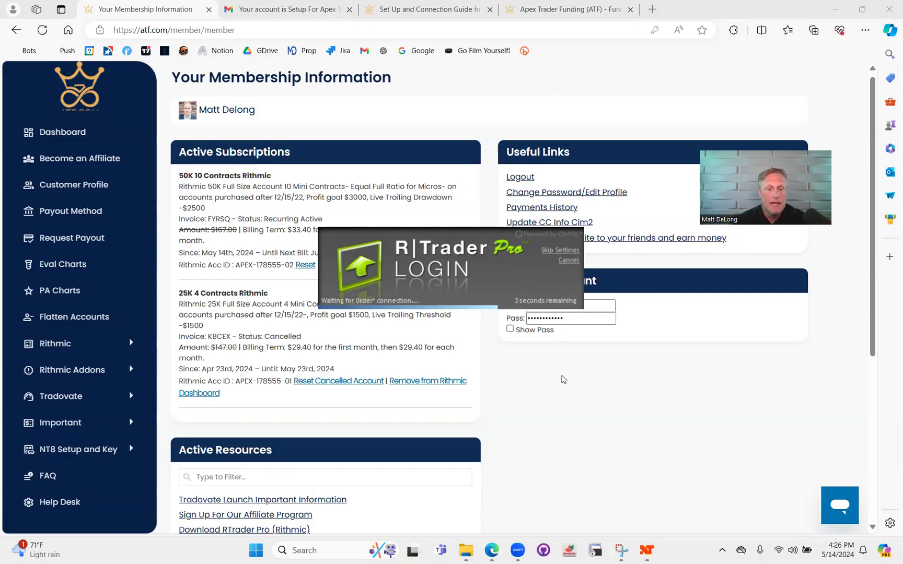
Move the connecting splash aside and select the 29.40 and $33 billing amounts on the membership page.
left_click_drag(355, 231, 451, 216)
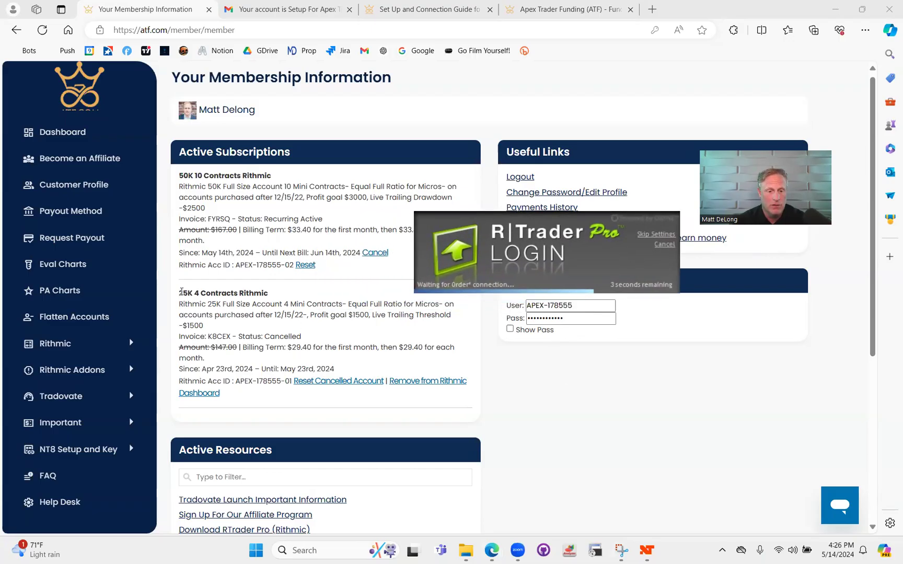
left_click(181, 292)
left_click_drag(181, 293, 209, 294)
left_click(304, 347)
double_click(305, 347)
left_click_drag(416, 236, 397, 231)
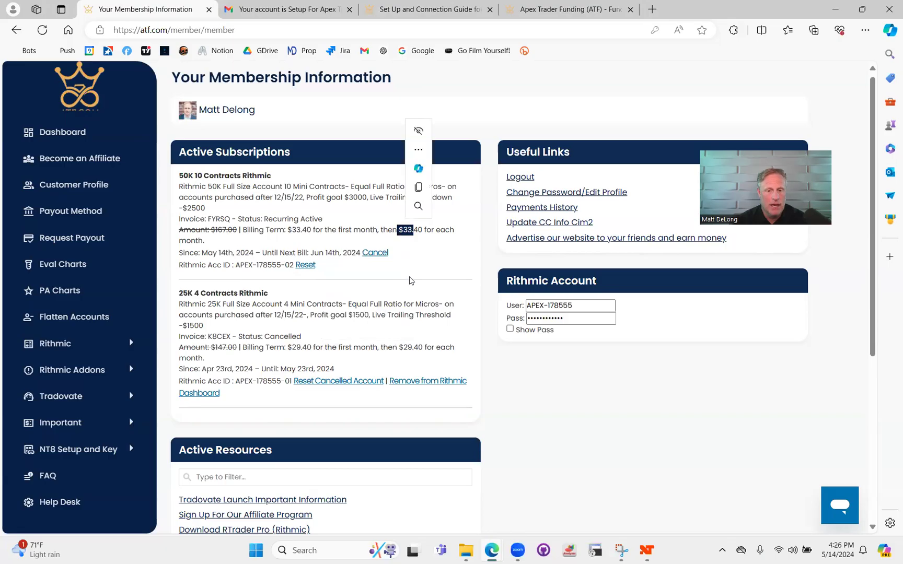
left_click(423, 277)
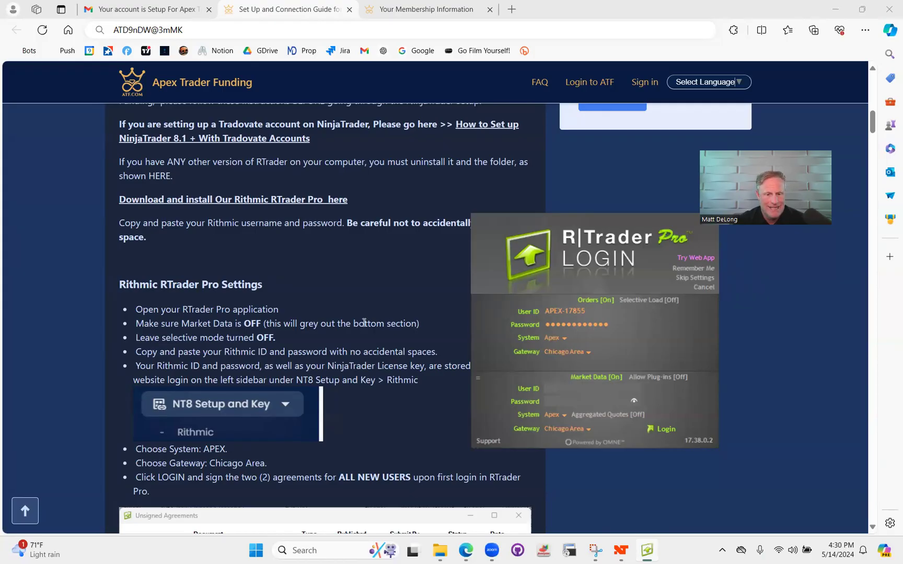
Disable Market Data again, check the setup guide, and log in to Apex via Chicago Area.
left_click(614, 376)
left_click(495, 316)
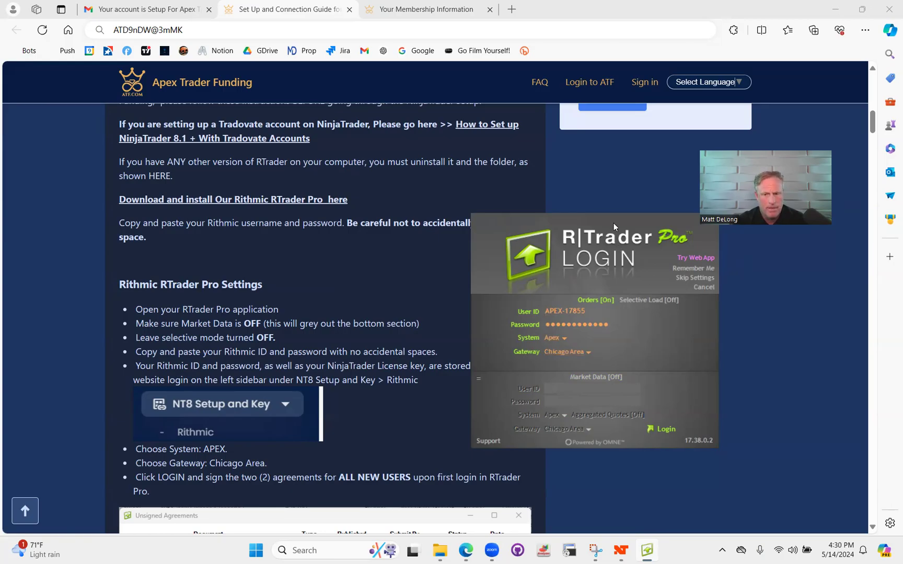
left_click_drag(610, 221, 562, 203)
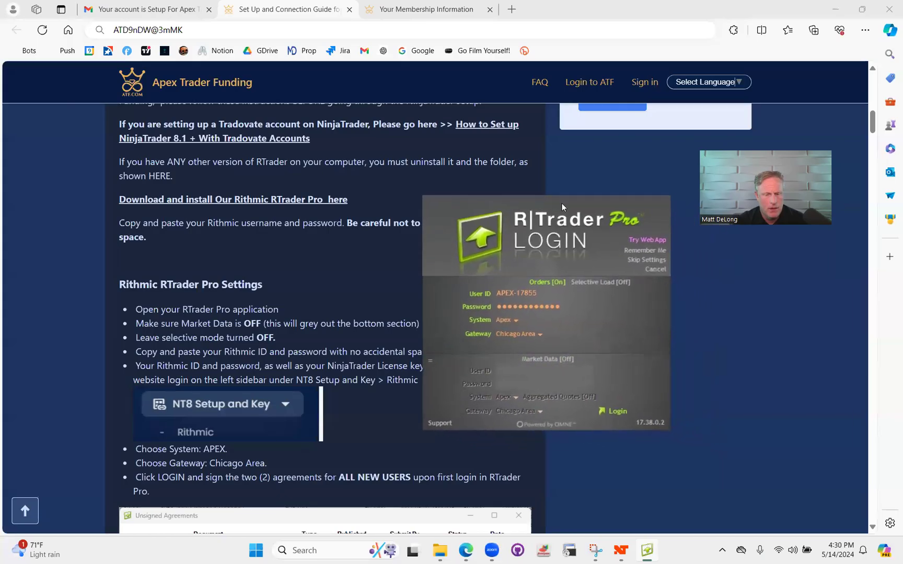
left_click(868, 126)
scroll(277, 250, "down", 5)
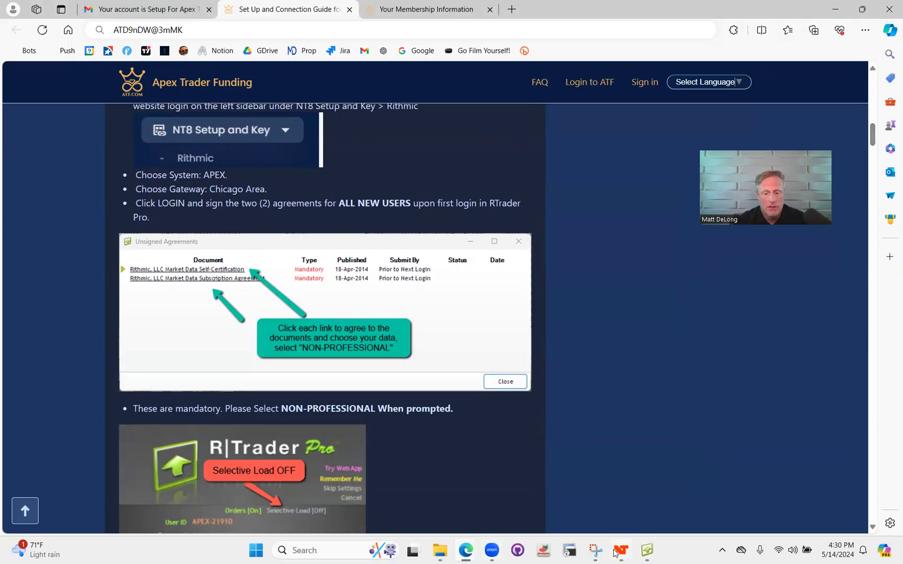
left_click(648, 551)
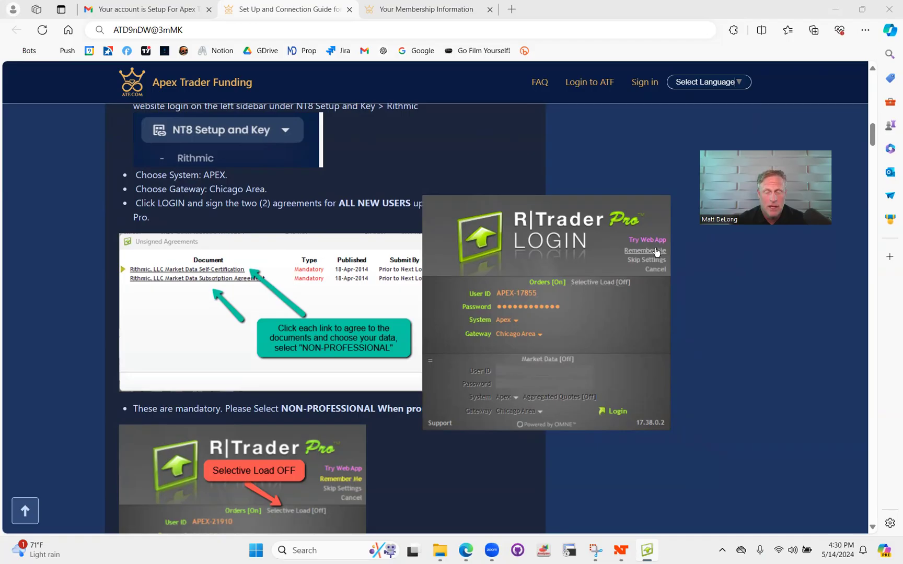
left_click(617, 411)
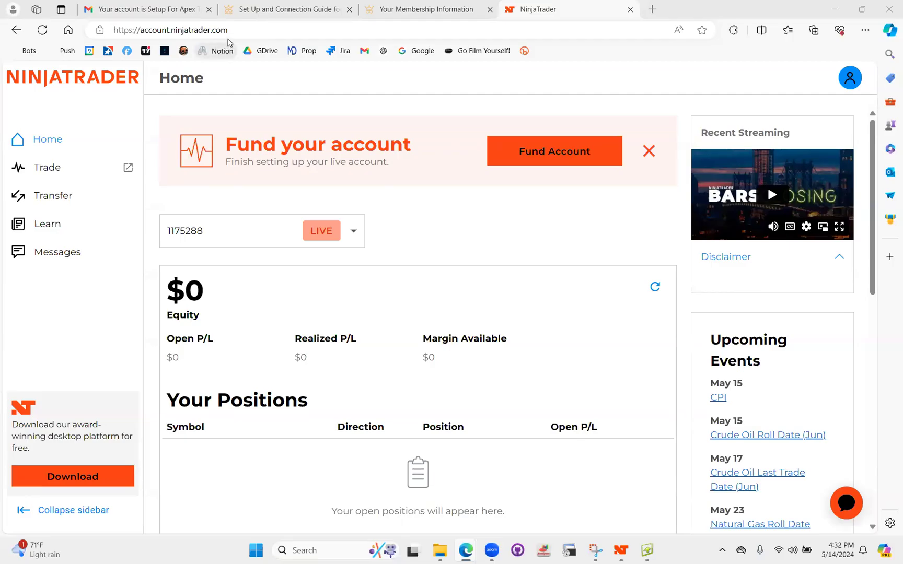
Append the register path to the NinjaTrader portal address and load that page.
left_click(220, 32)
left_click(565, 295)
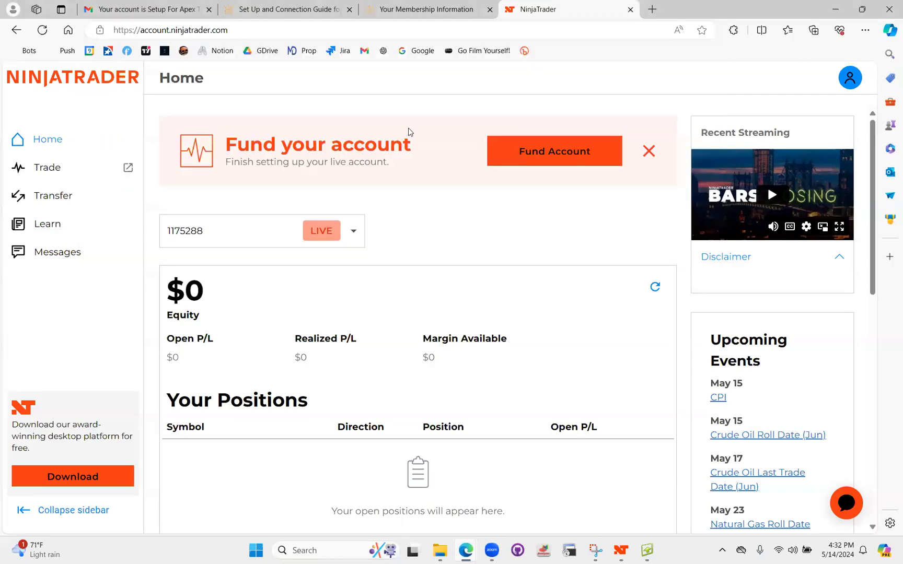
left_click(237, 32)
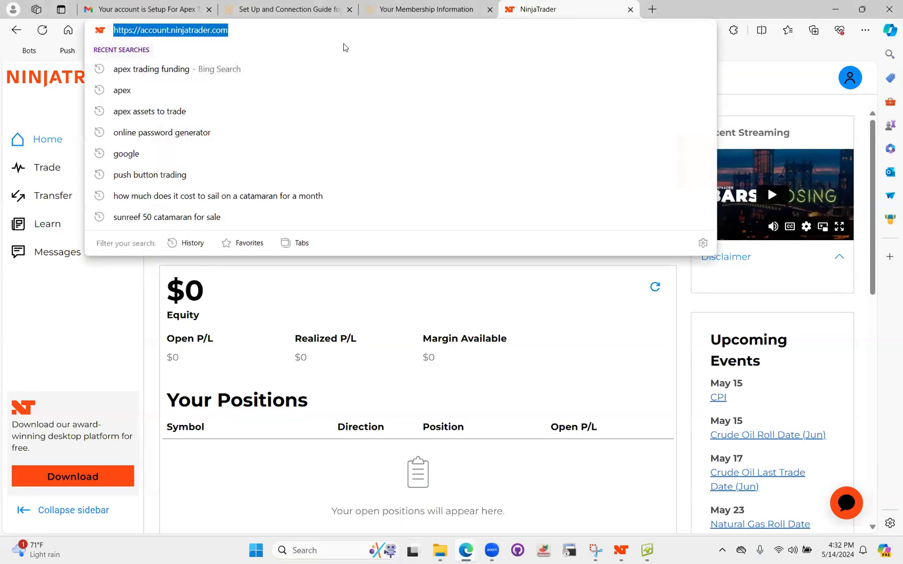
left_click(337, 32)
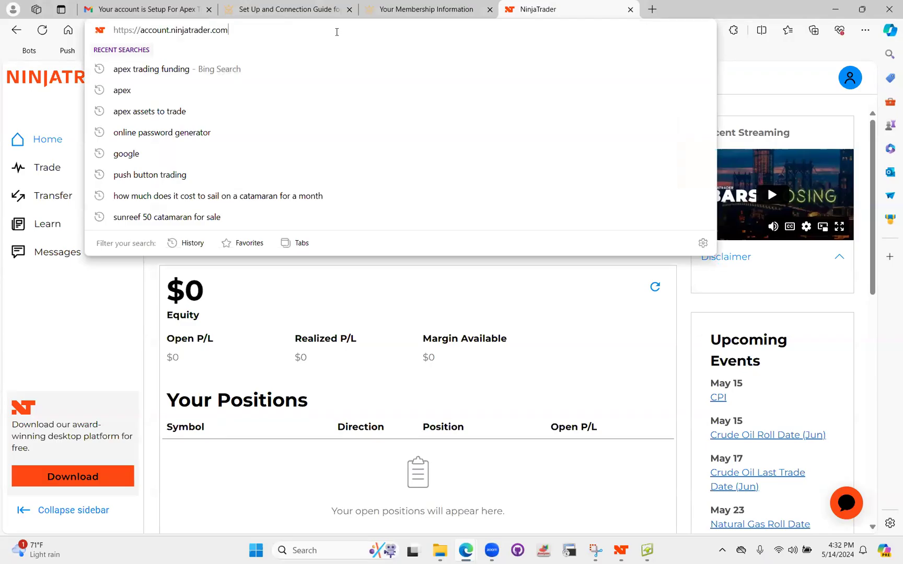
type("/reeg")
key("BackSpace")
key("BackSpace")
type("gister")
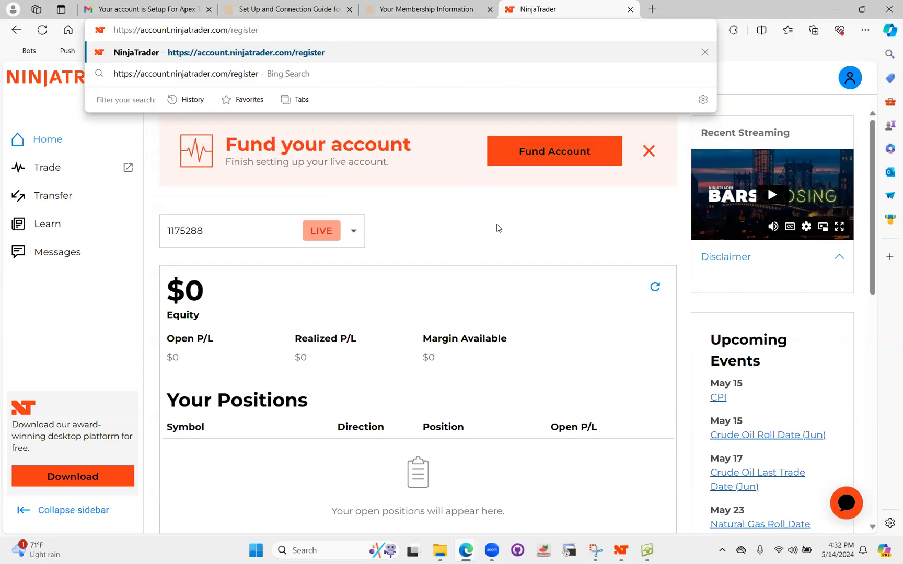
key("Return")
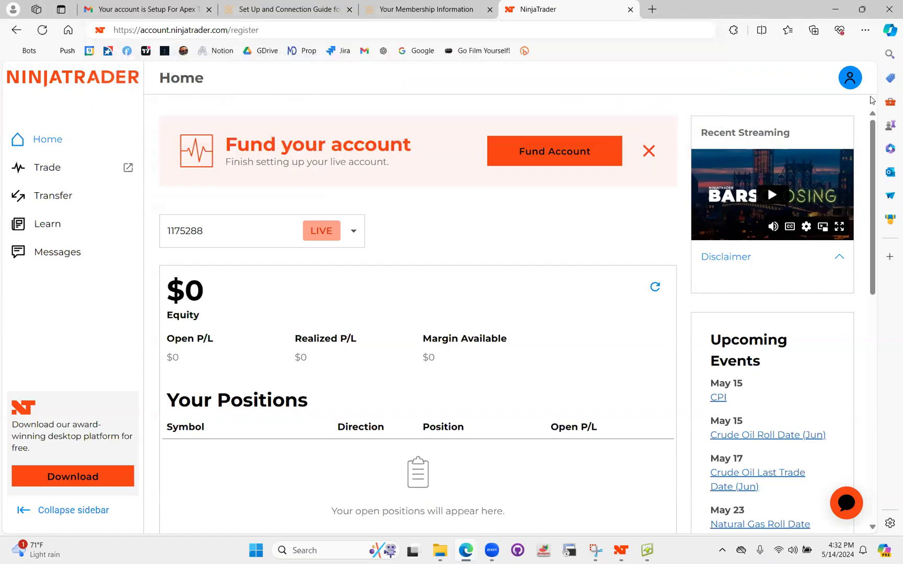
Go to profile Settings > Plans, open Import a license key, and return to the Gmail email.
left_click(851, 80)
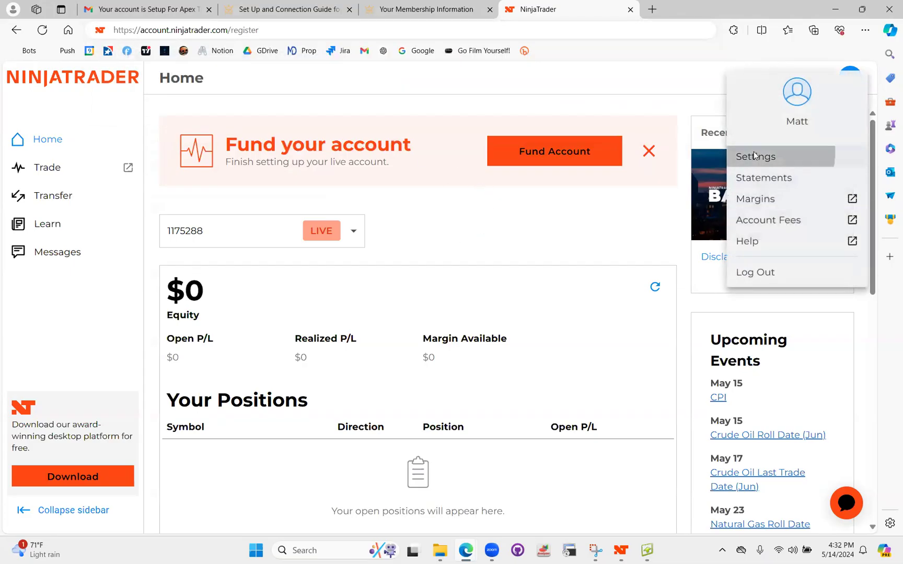
left_click(758, 157)
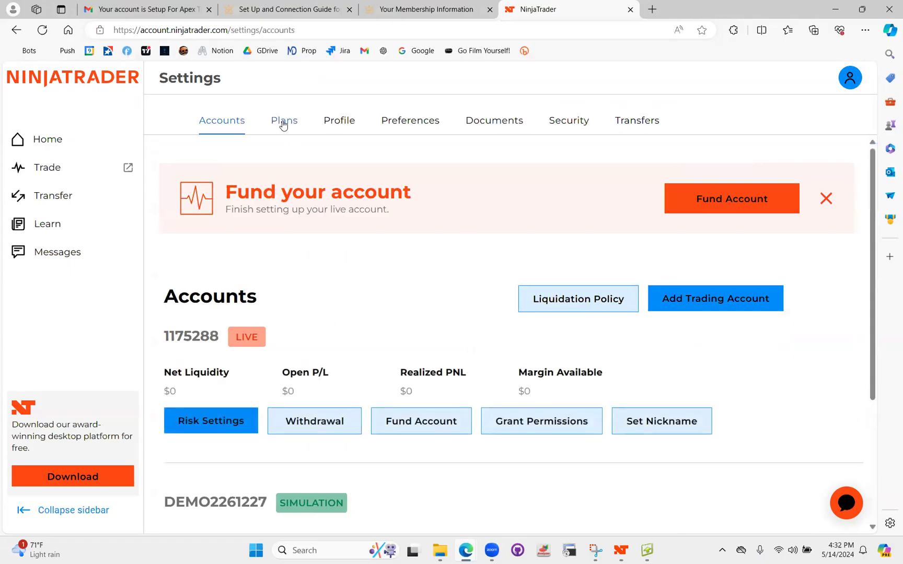
left_click(282, 121)
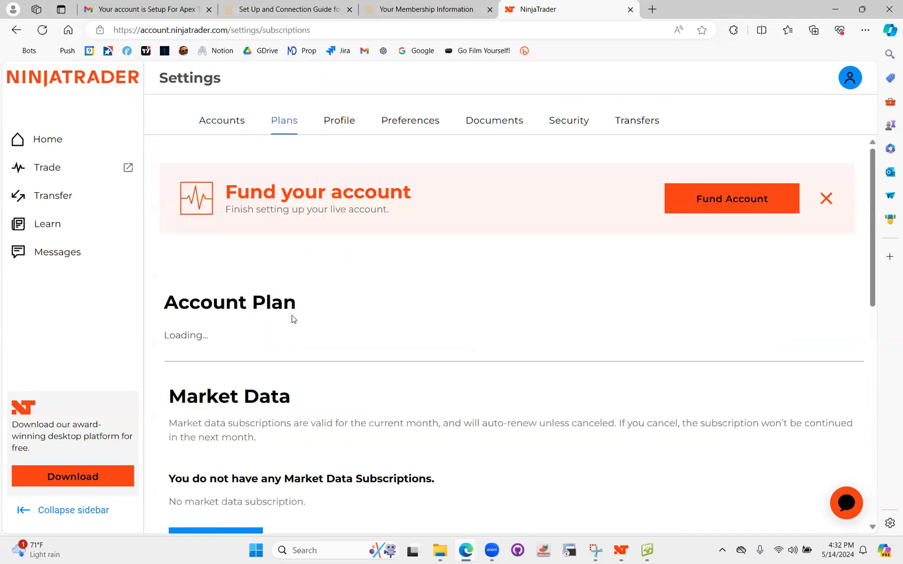
left_click_drag(183, 296, 389, 353)
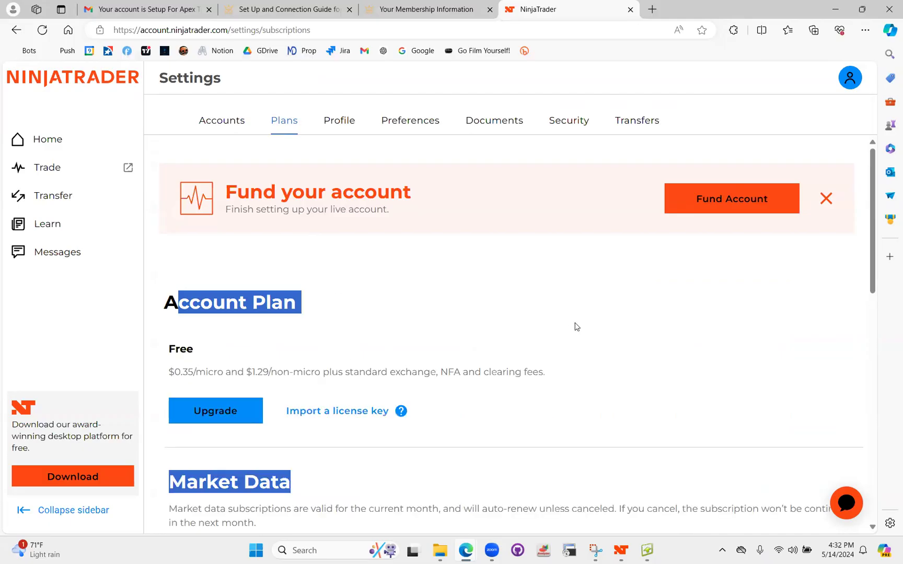
left_click(578, 326)
left_click(357, 426)
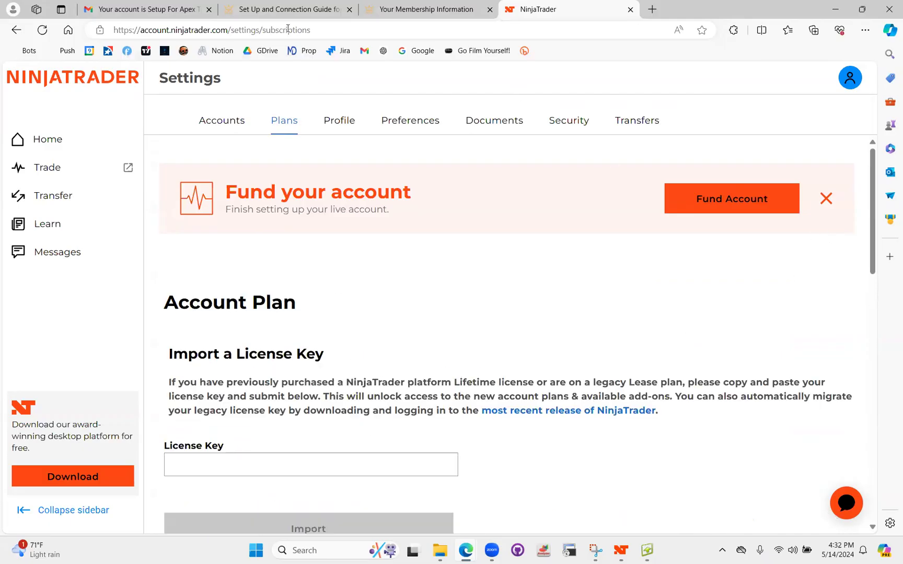
left_click(157, 11)
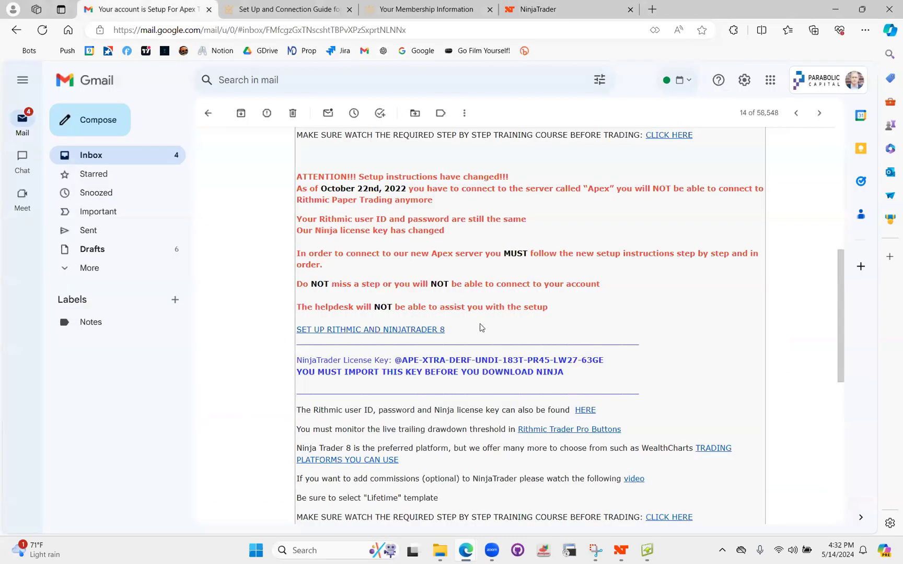
Copy the NinjaTrader license key from the email and paste it into the portal's License Key field.
left_click_drag(607, 361, 394, 361)
key("ctrl+c")
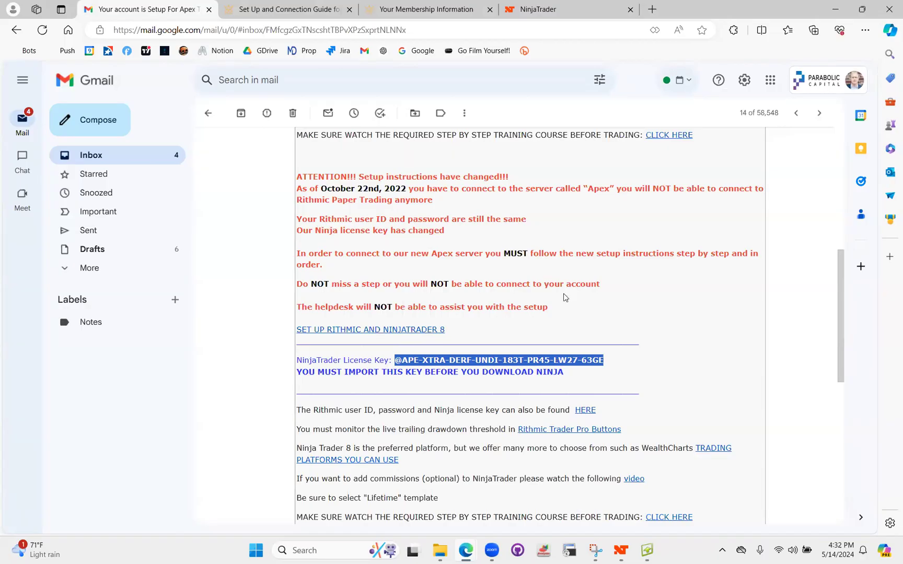
left_click(538, 16)
left_click(304, 459)
key("ctrl+v")
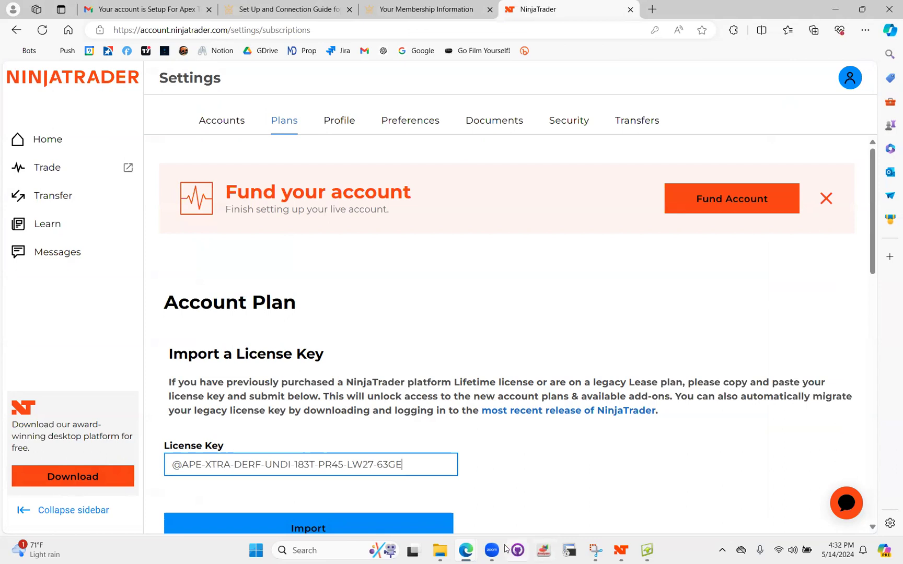
Move focus away from the browser using the taskbar.
left_click(621, 550)
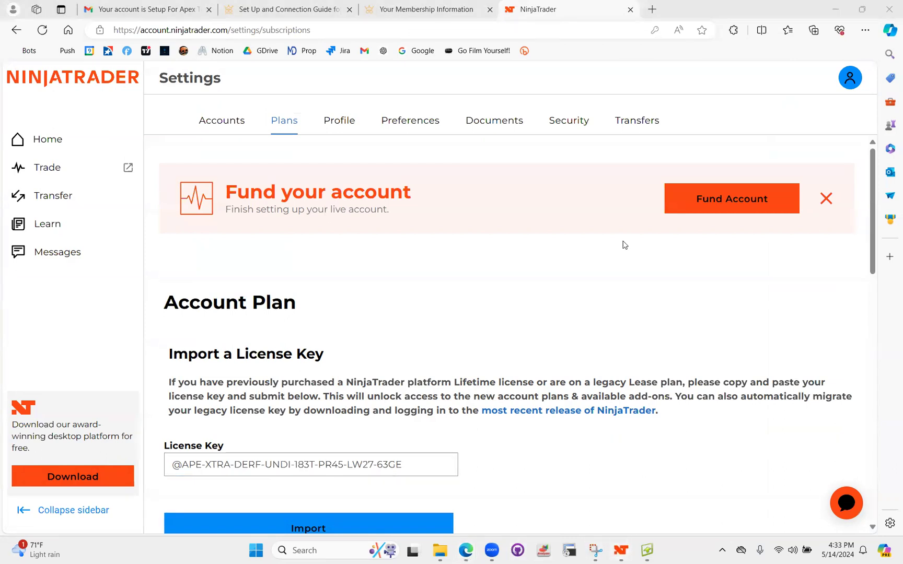
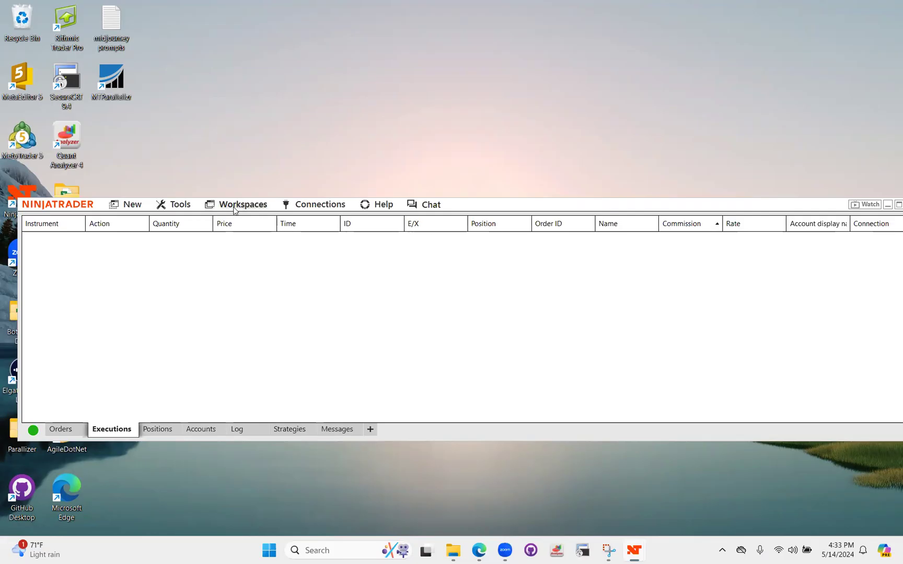
Try to turn off Multi-provider mode in General options, then close without saving.
left_click(322, 207)
left_click(176, 206)
left_click(178, 208)
left_click(201, 419)
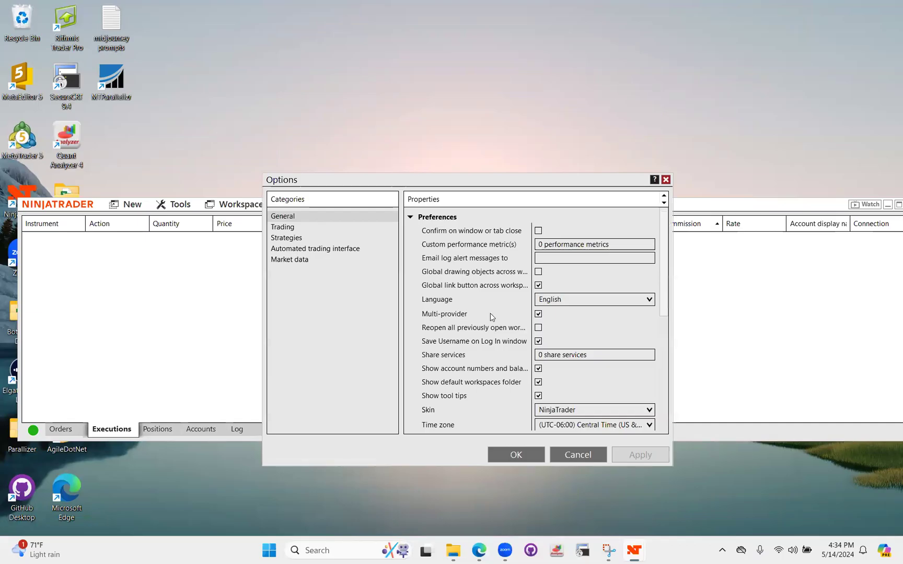
left_click(539, 314)
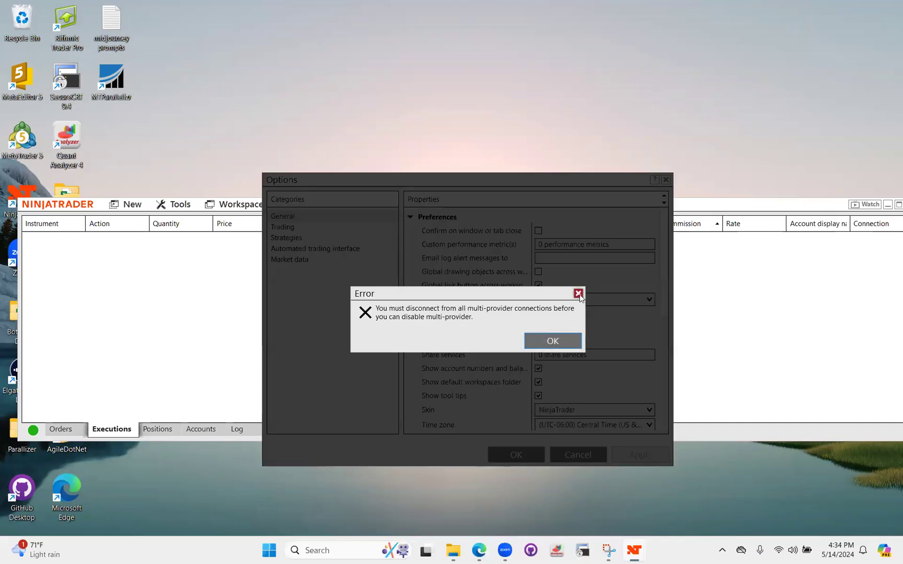
left_click(579, 295)
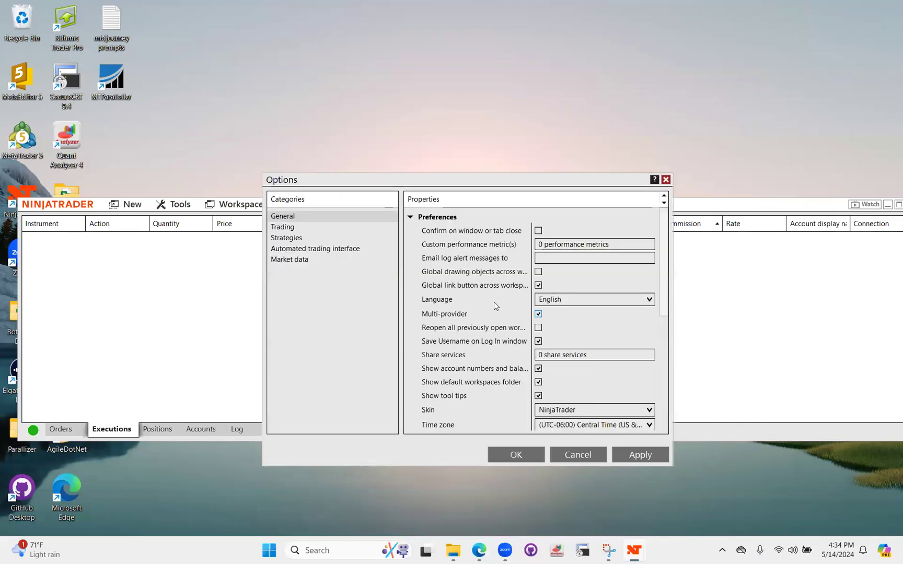
left_click(584, 455)
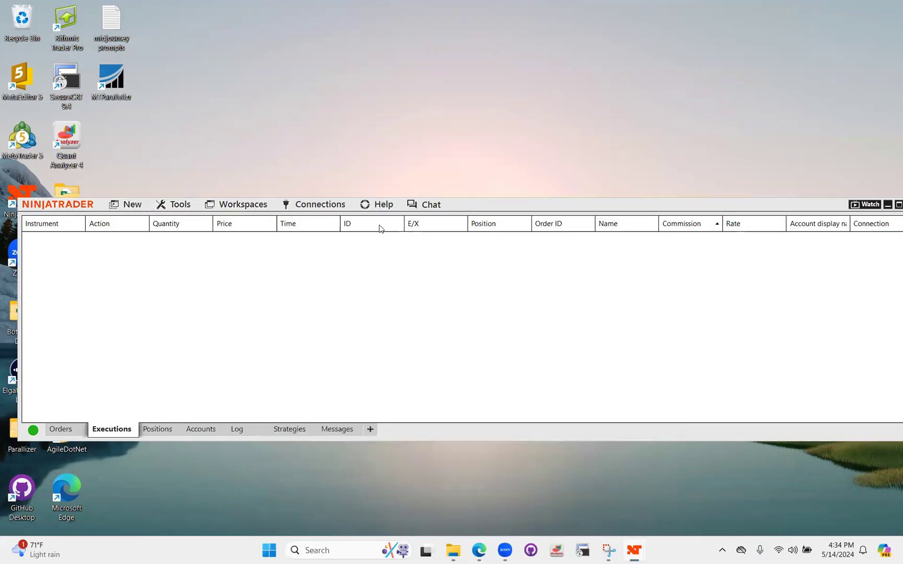
Add a Rithmic for NinjaTrader Brokerage connection and rename it APEX.
left_click(327, 206)
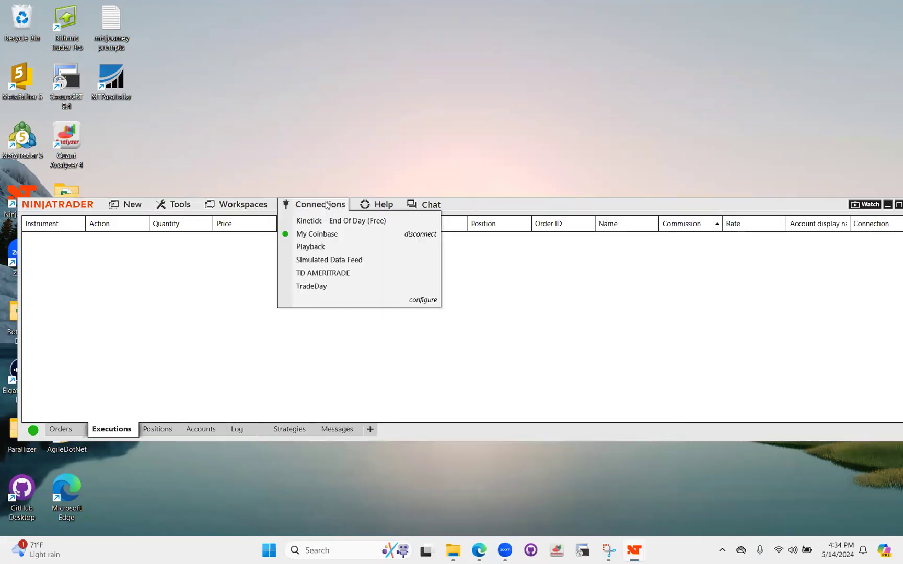
left_click(423, 300)
left_click_drag(431, 254, 432, 313)
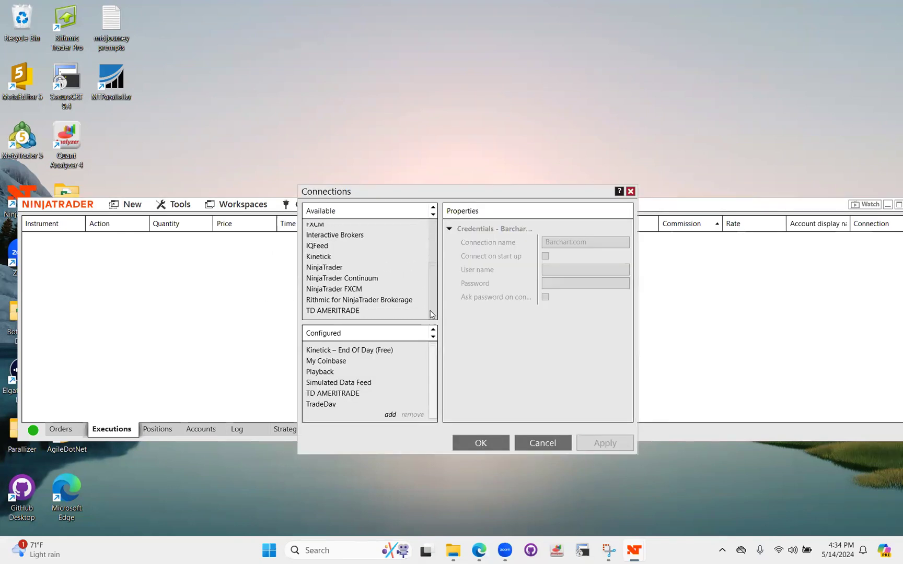
double_click(363, 300)
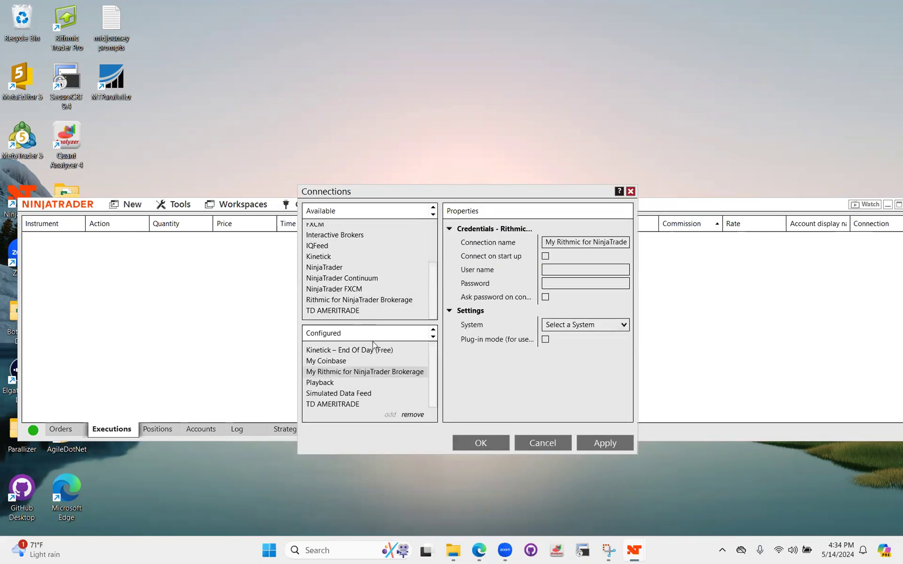
double_click(575, 241)
triple_click(575, 241)
type("APEX")
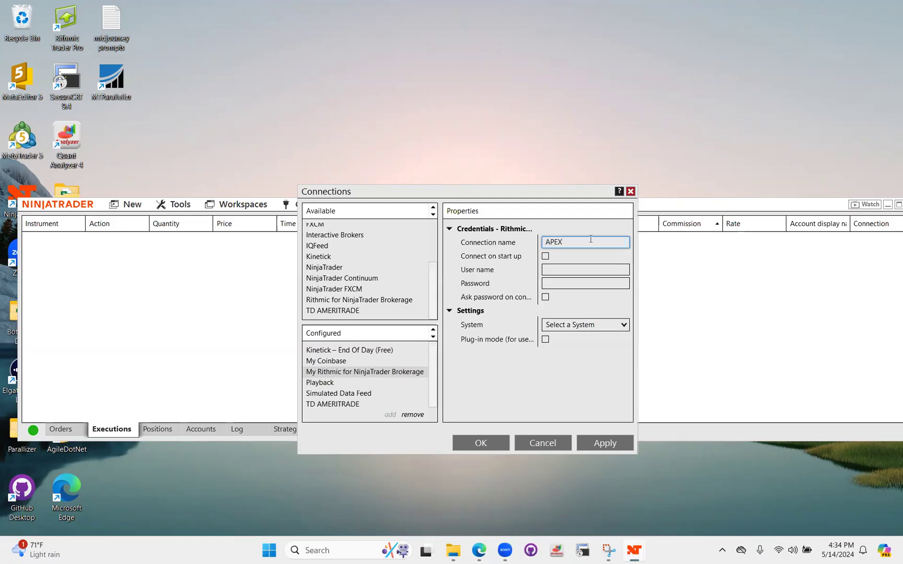
Enable Connect on start up, enter the user name and password, and choose the Apex system.
left_click(545, 256)
left_click(567, 271)
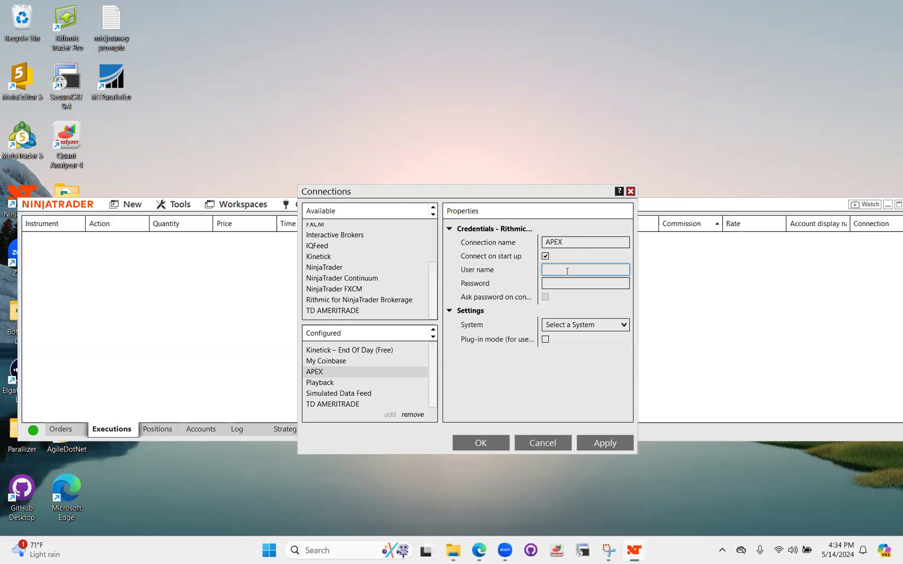
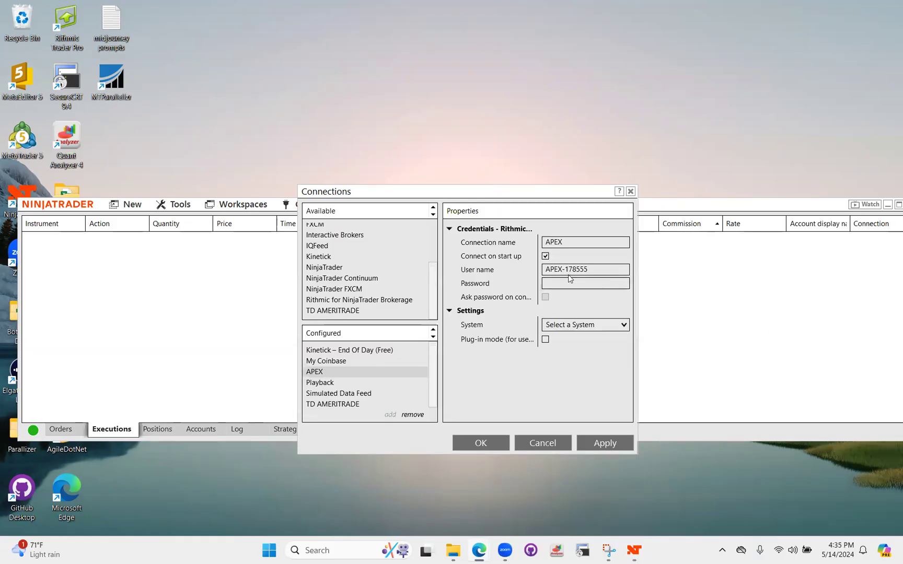
left_click(555, 285)
key("ctrl+v")
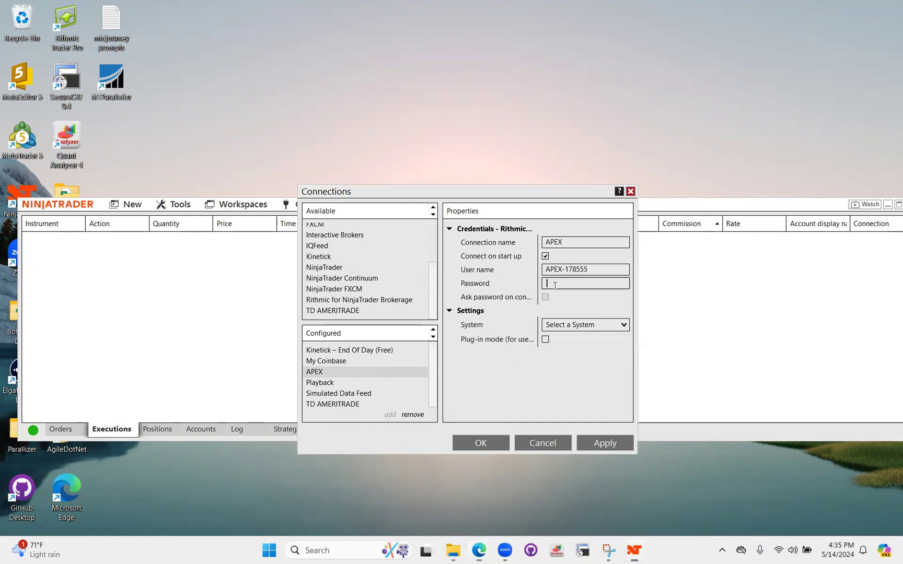
left_click(581, 328)
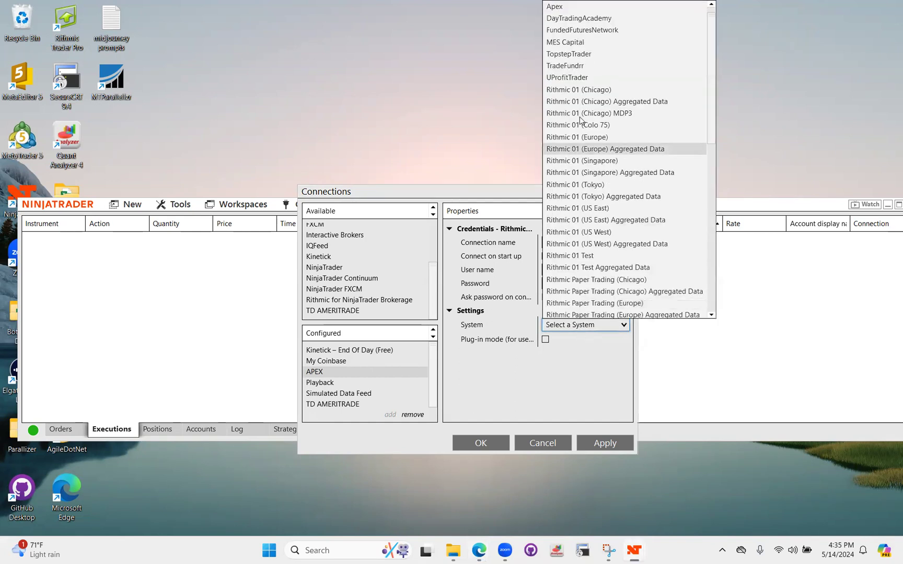
left_click(569, 7)
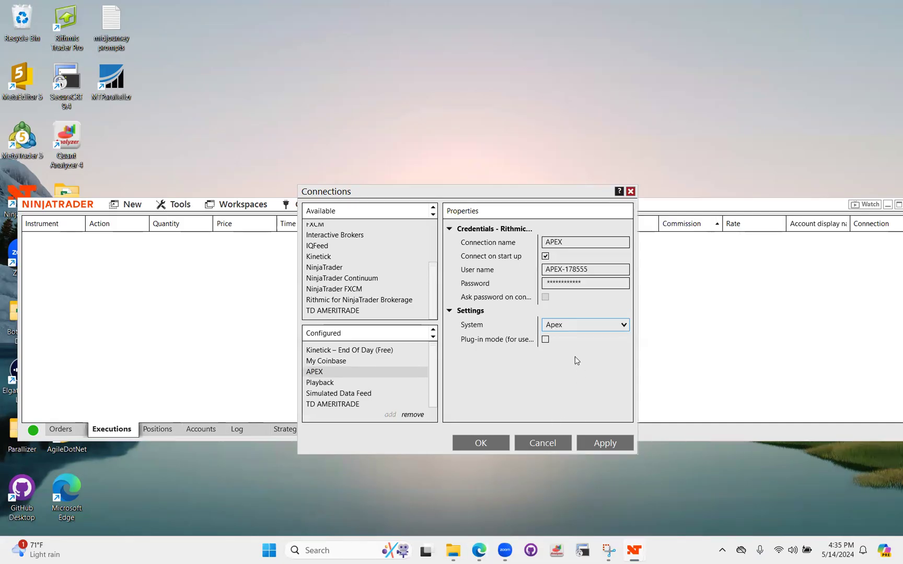
Apply the APEX connection settings, accept the Rithmic disclaimer, and save with OK.
left_click(601, 442)
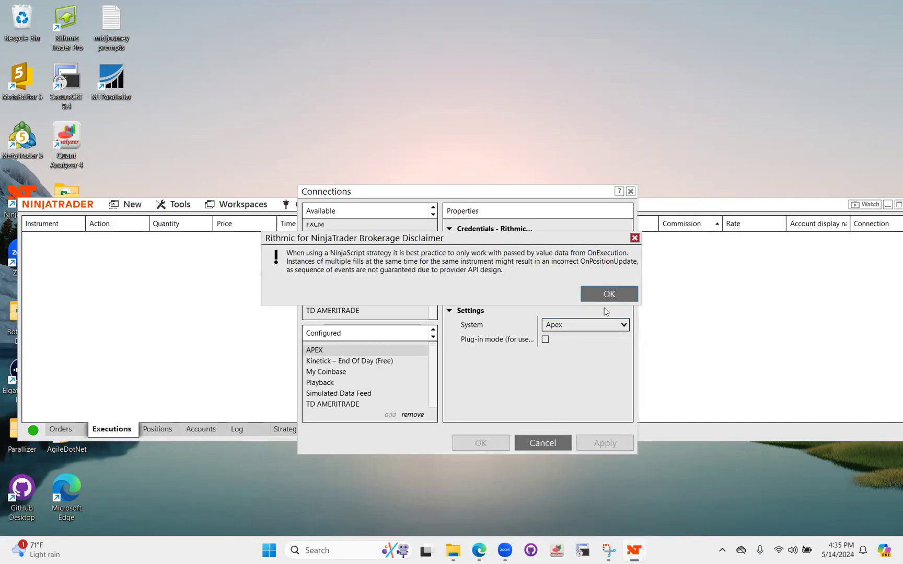
left_click(608, 294)
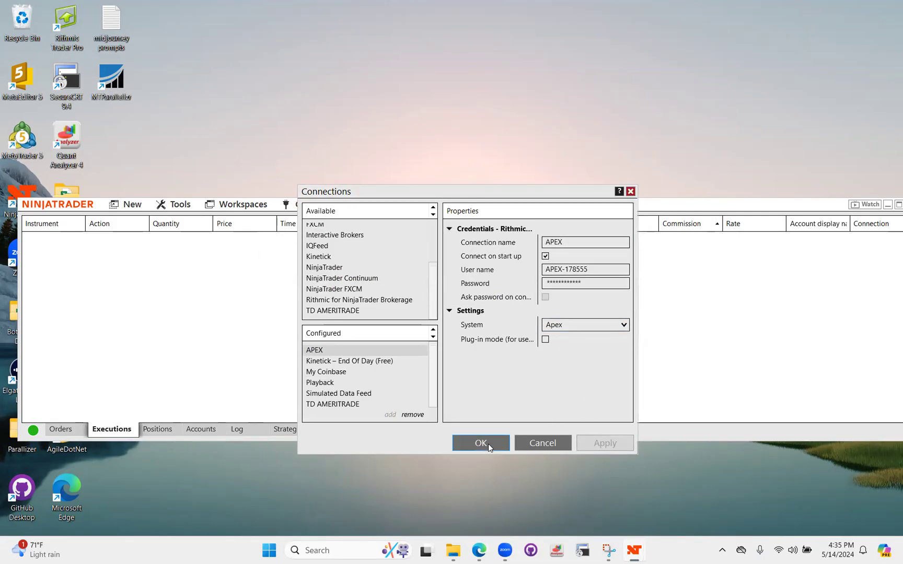
left_click(486, 443)
left_click(328, 203)
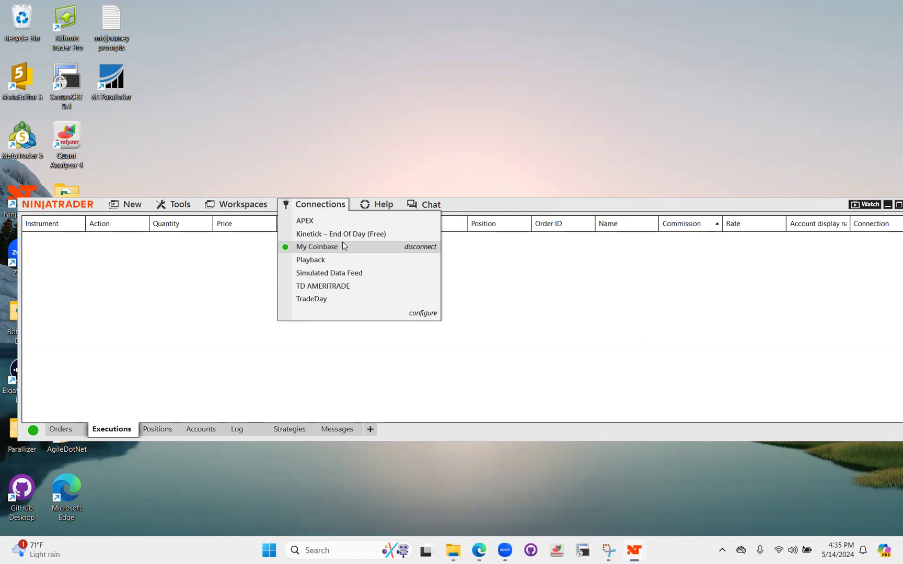
Connect to APEX from the Connections menu and confirm it has started.
left_click(323, 220)
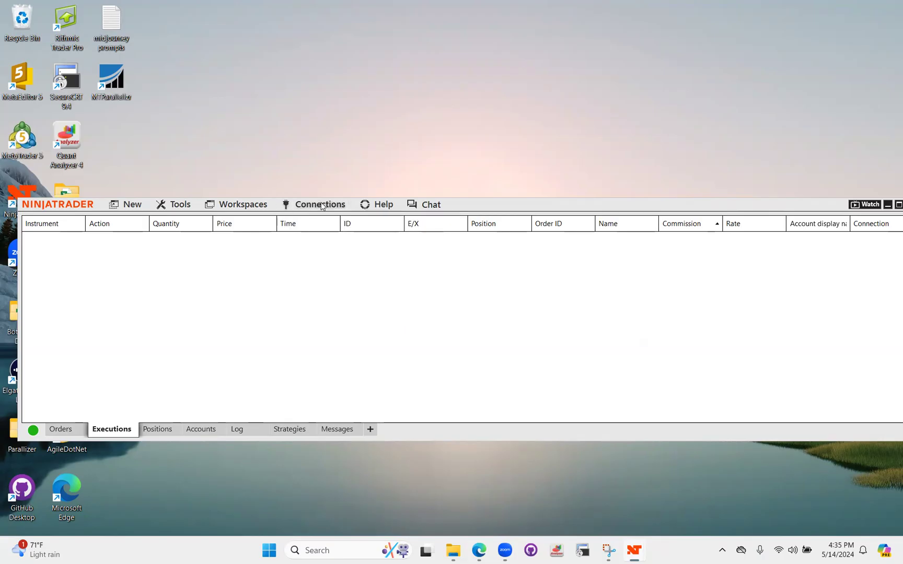
left_click(319, 204)
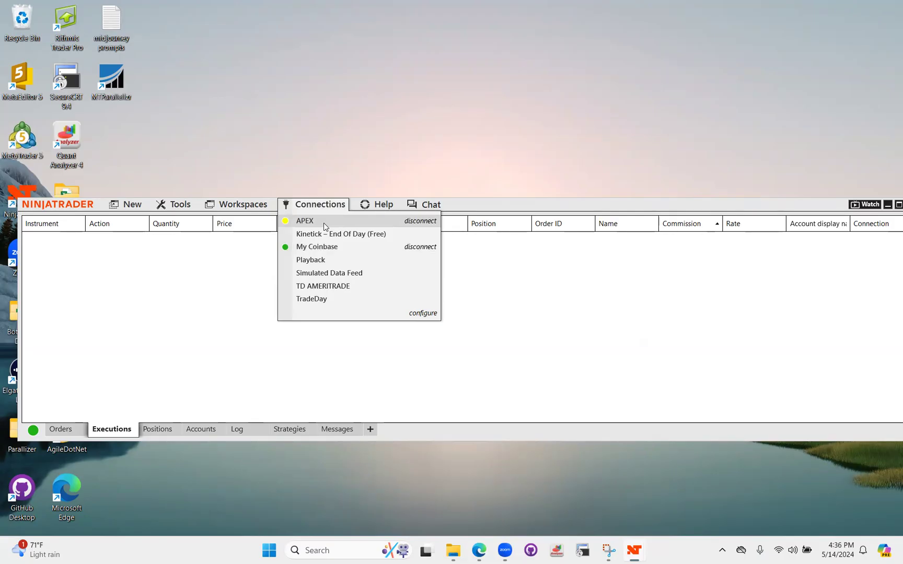
left_click(481, 190)
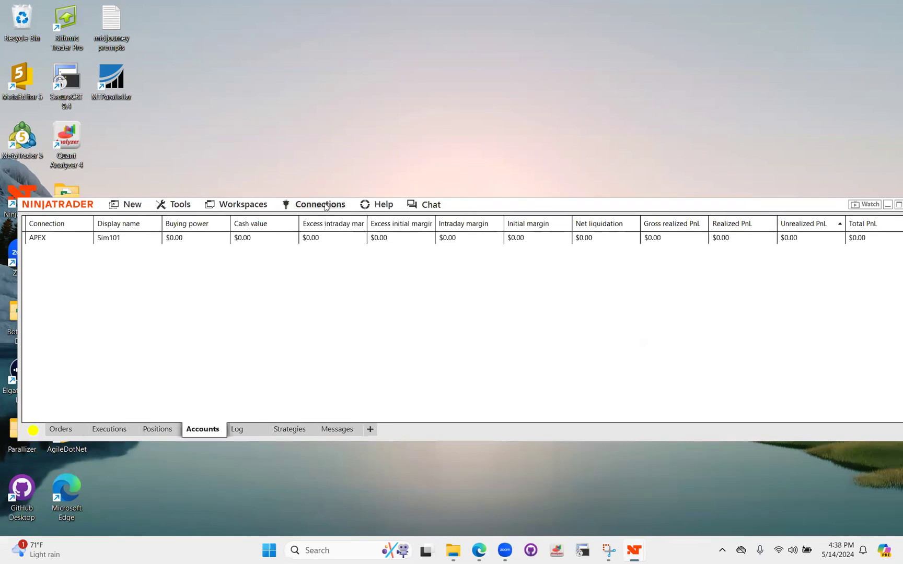
Review the Connections list, then create a new Chart from the New menu.
left_click(324, 205)
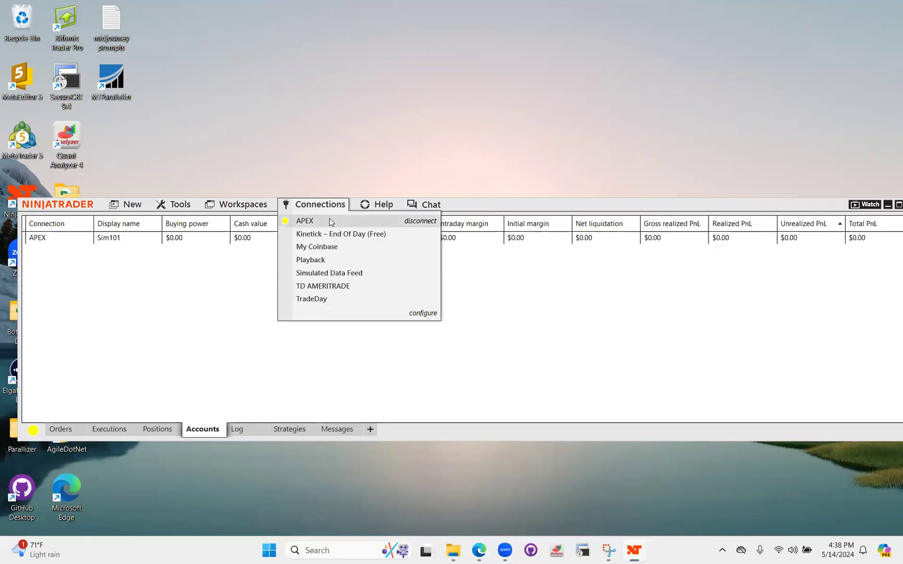
left_click(542, 317)
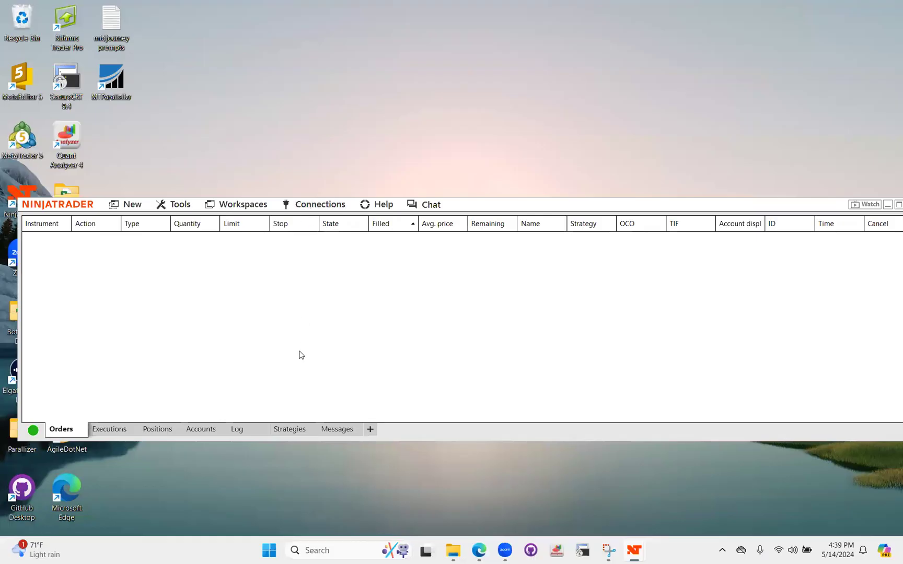
left_click(131, 208)
left_click(137, 303)
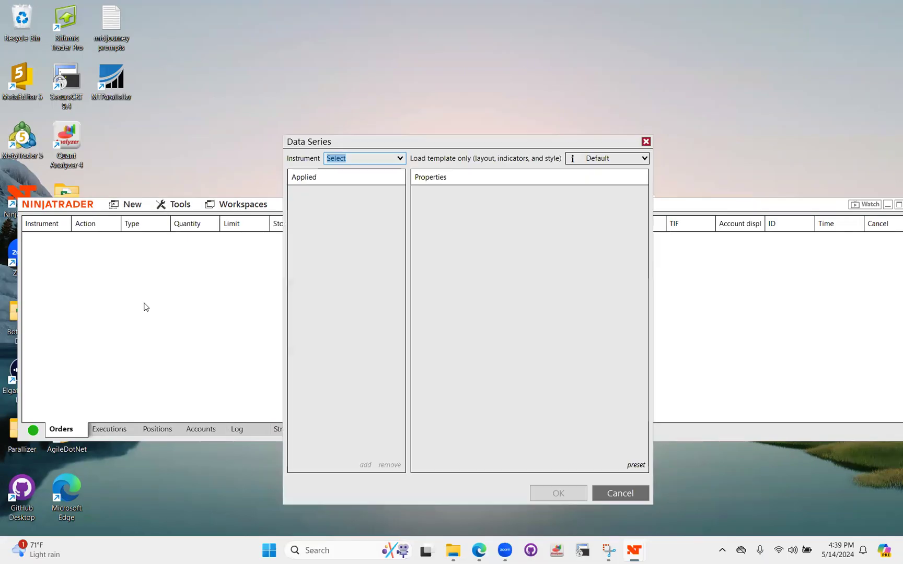